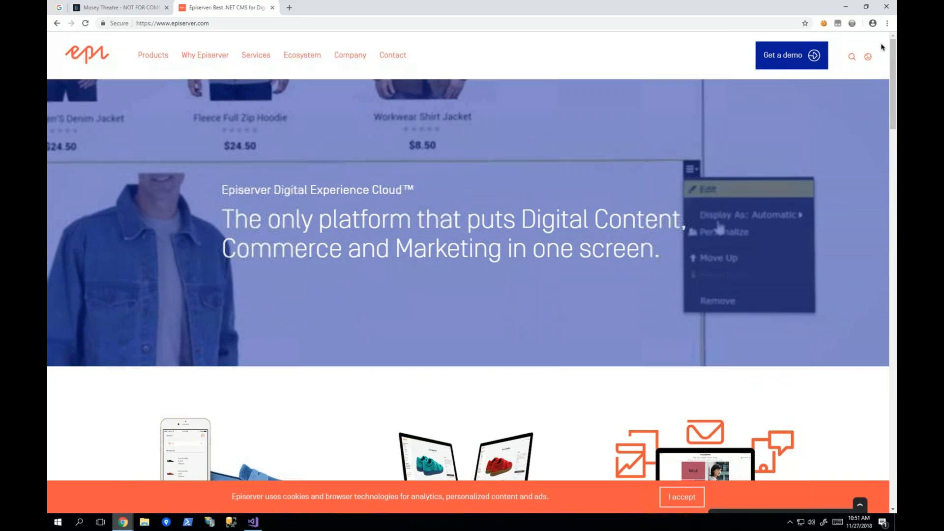
Step: Close the Episerver website, view Mosey Theatre's Upcoming Events page and return to the theatre's home page
left_click(273, 8)
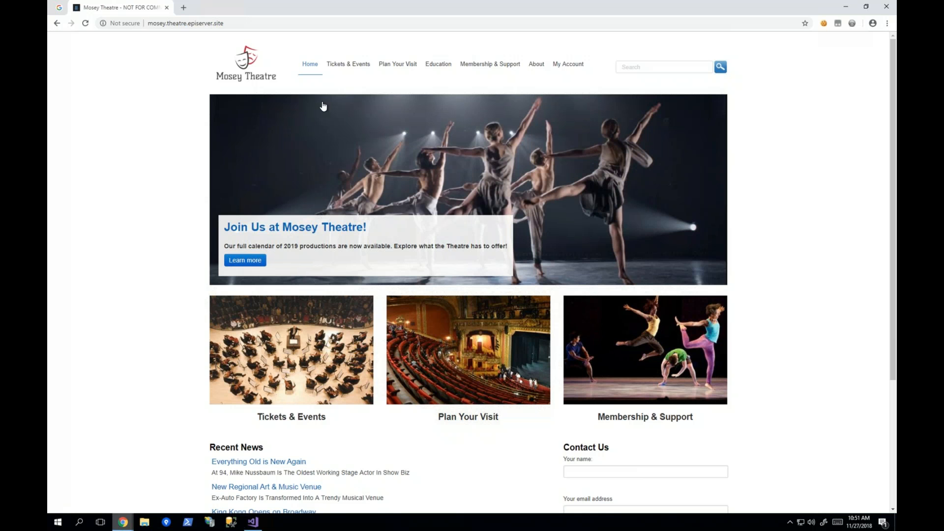
left_click(350, 66)
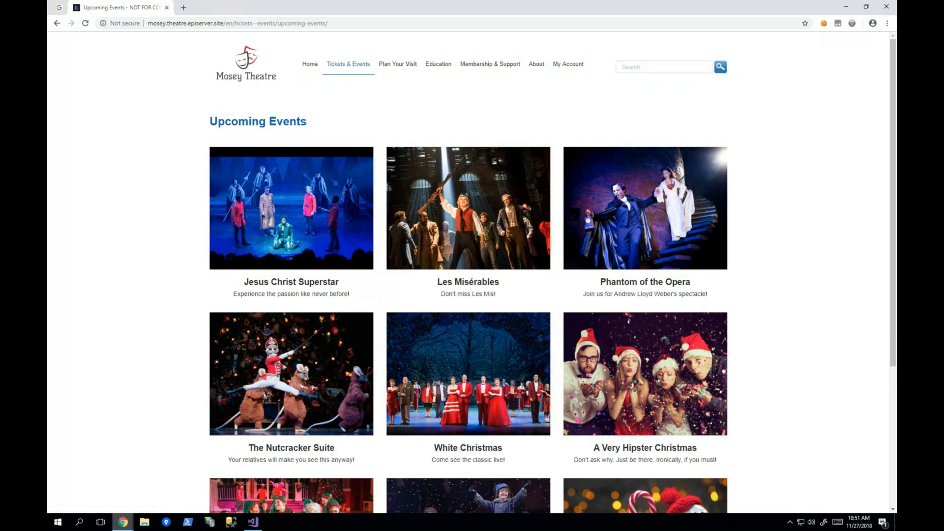
left_click(245, 82)
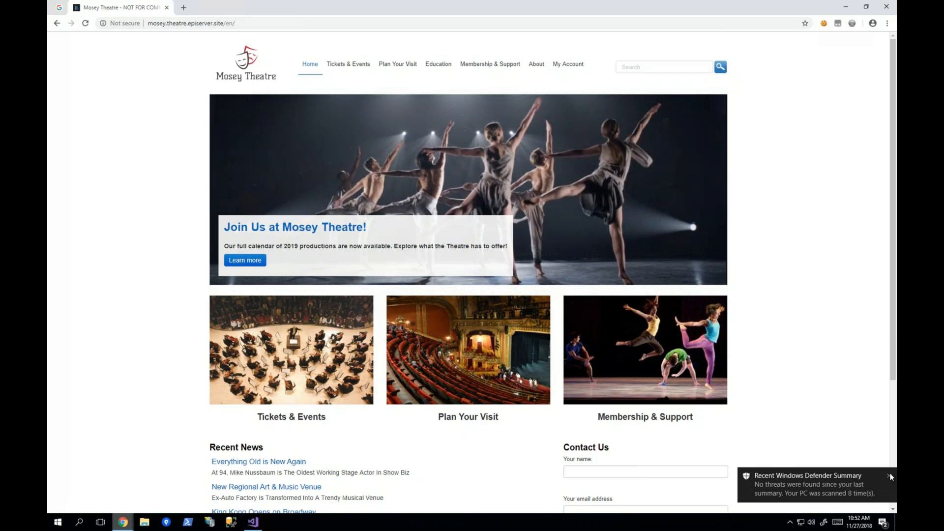
Step: Reload the theatre's home page with the query string ?v=, view the page behind its weekend packages banner and return home
left_click(257, 23)
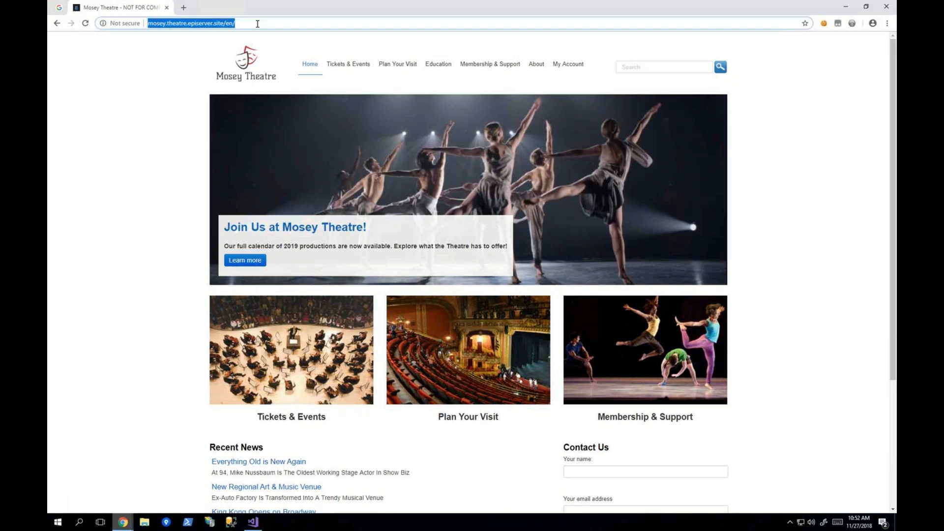
left_click(257, 24)
type("?v=")
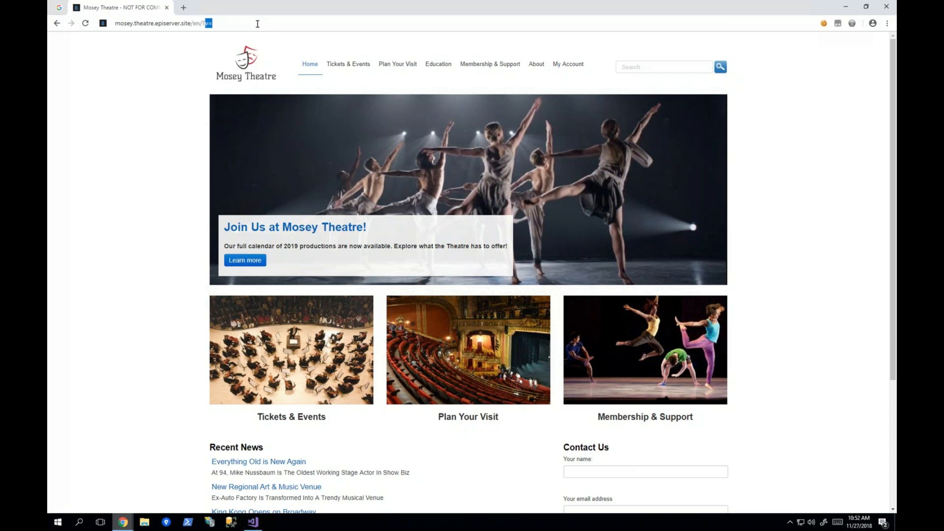
key("Return")
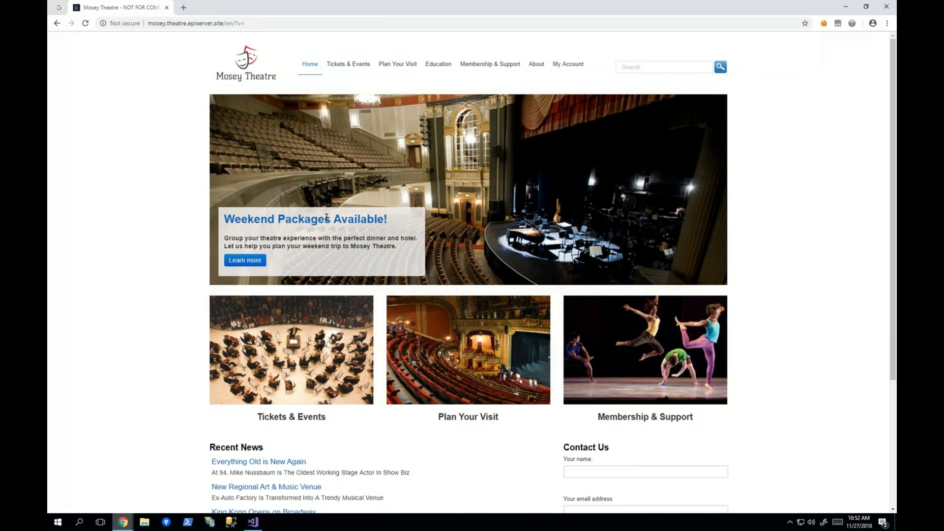
left_click(259, 262)
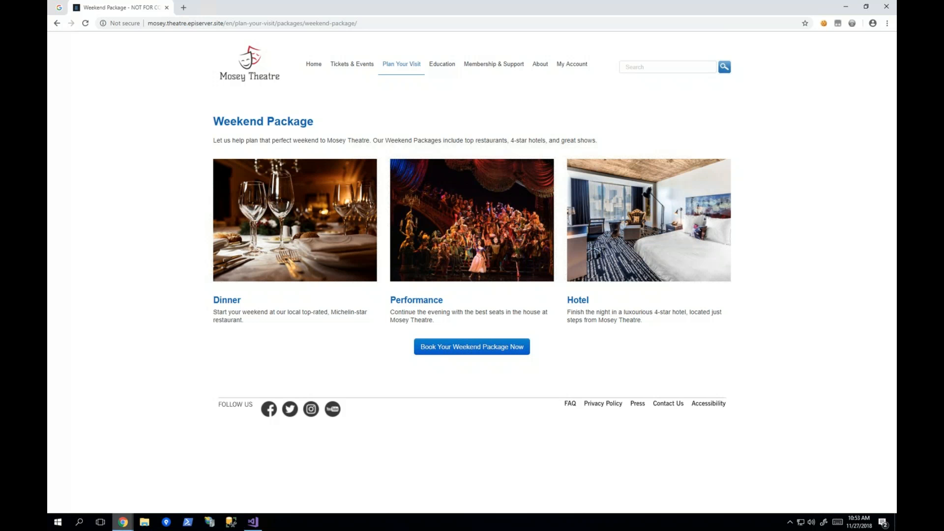
left_click(239, 75)
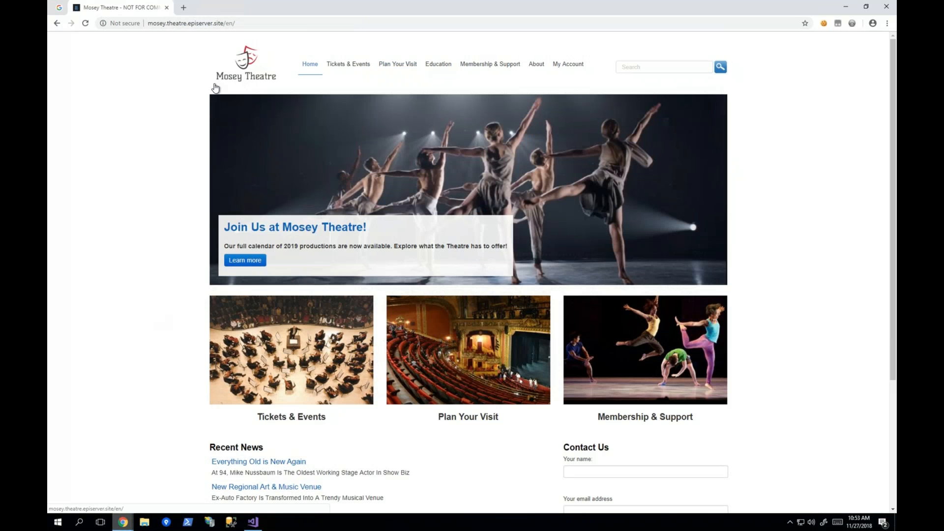
Step: Close the theatre site, reopen it from the "A Christmas Carol | Mosey Theatre" Google result and open the banner's production page
left_click(167, 8)
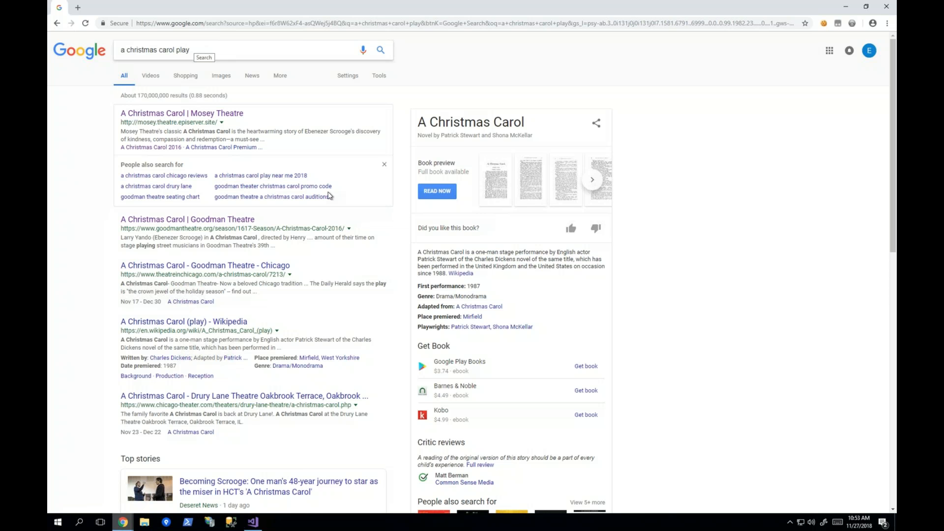
left_click(184, 117)
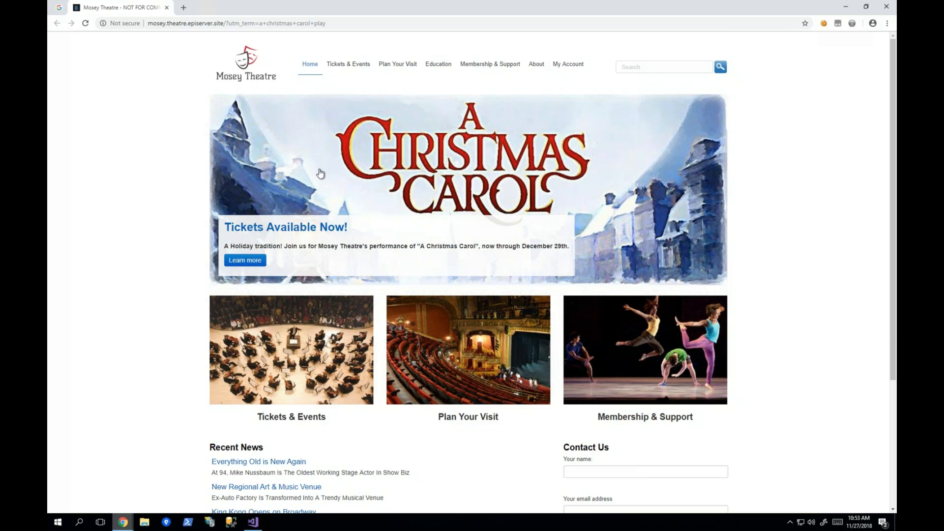
left_click(424, 147)
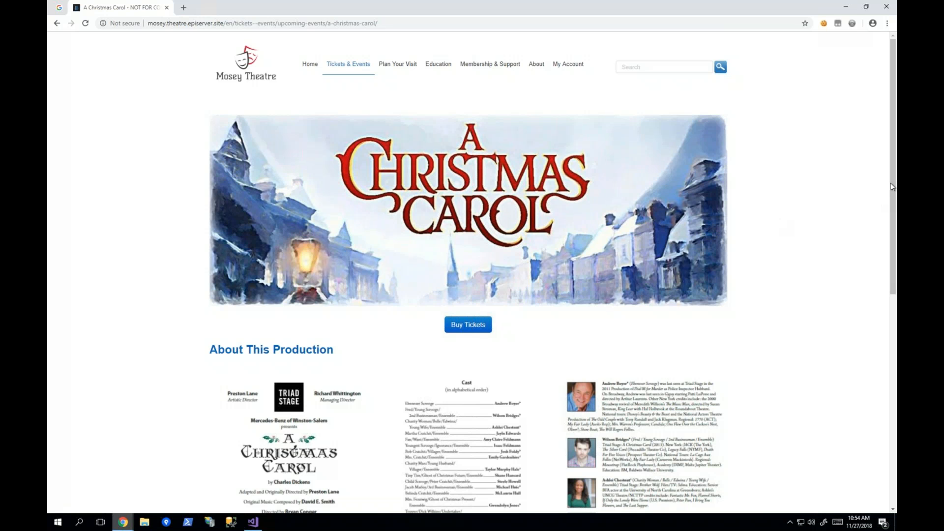
Step: Examine the A Christmas Carol page's production details and recommended events
scroll(890, 216, "down", 1)
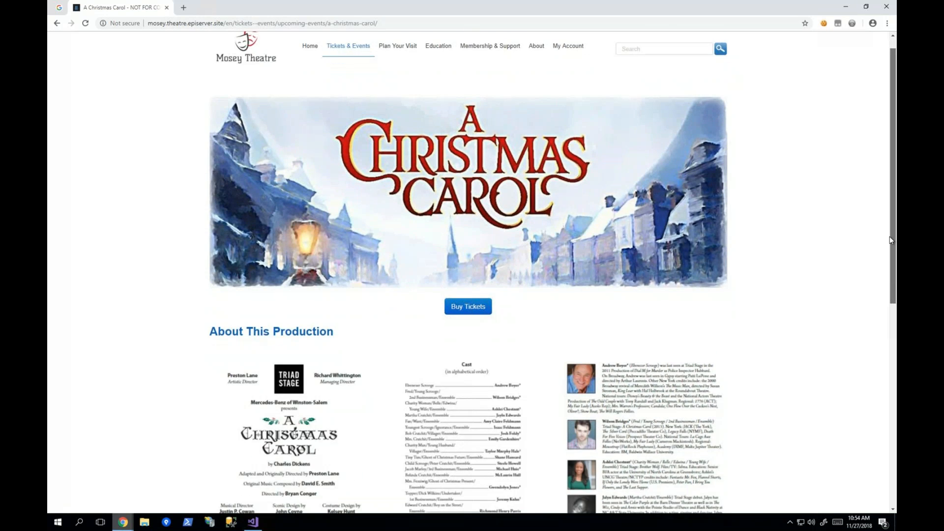
scroll(890, 260, "down", 3)
scroll(891, 304, "down", 2)
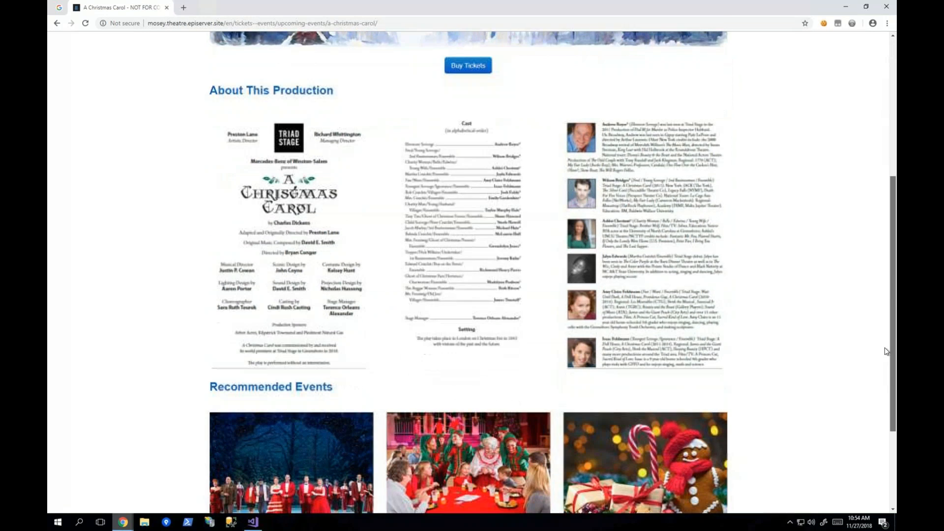
scroll(884, 361, "down", 1)
scroll(885, 364, "down", 2)
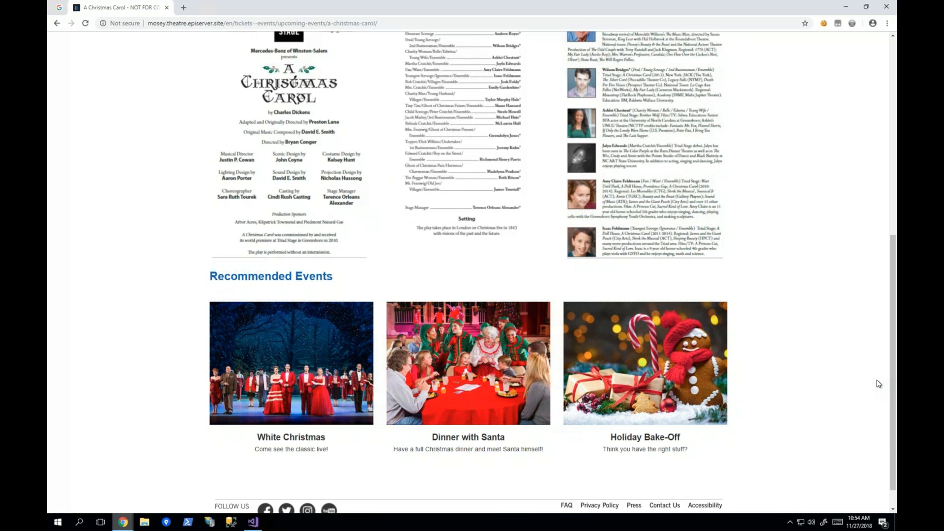
left_click_drag(891, 385, 885, 300)
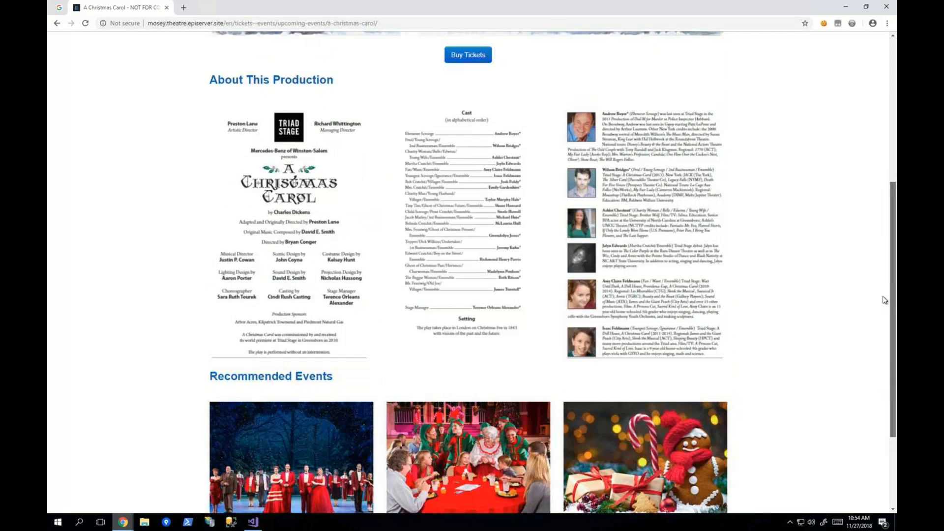
scroll(885, 300, "up", 6)
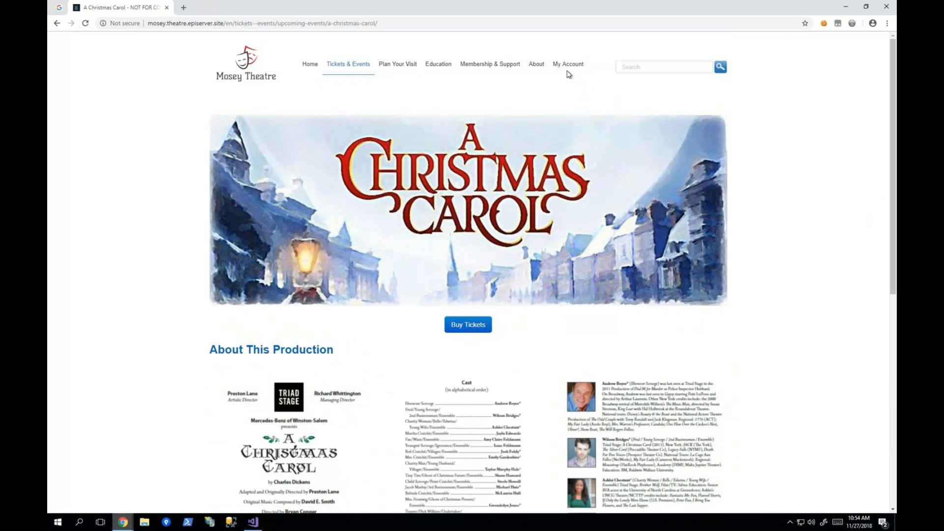
Step: Log in to the theatre site's My Account area with the prefilled credentials
left_click(568, 64)
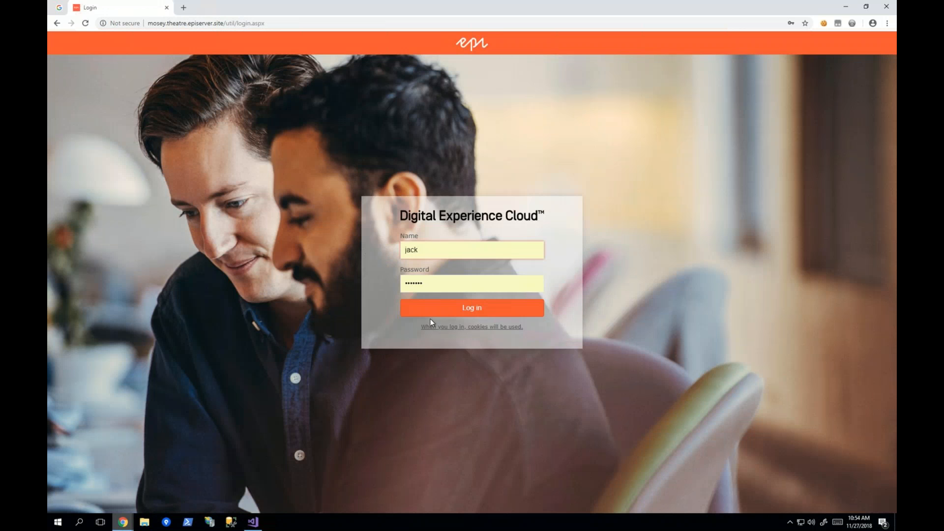
key("Return")
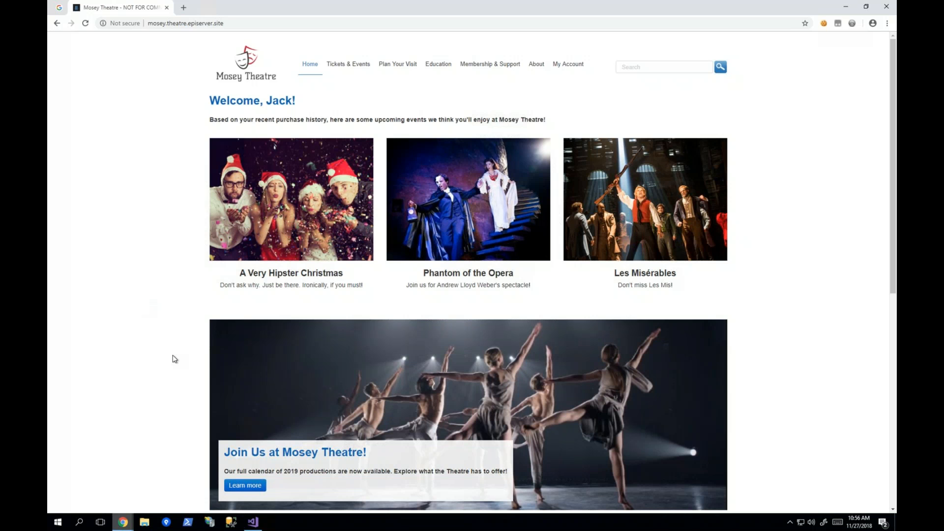
Step: Switch to the browser window with Episerver CMS and open the Visitor Groups page
left_click(123, 522)
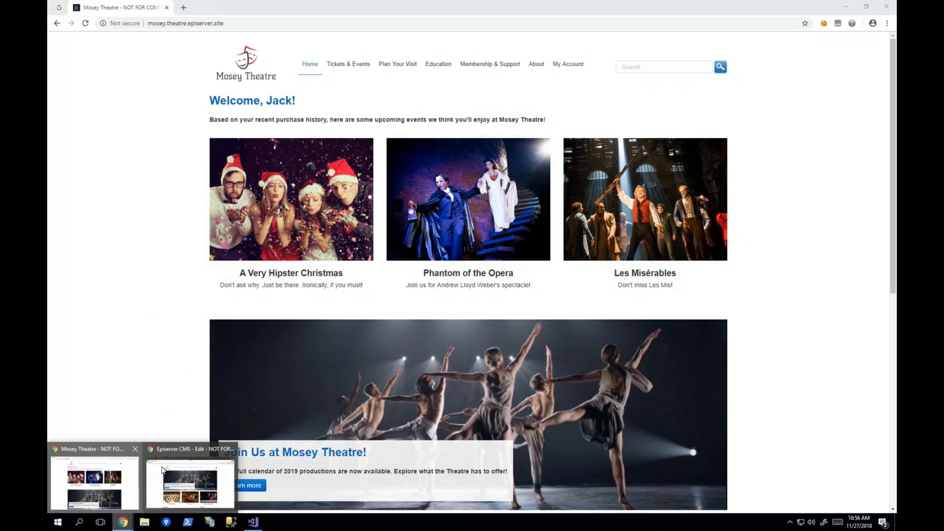
left_click(190, 481)
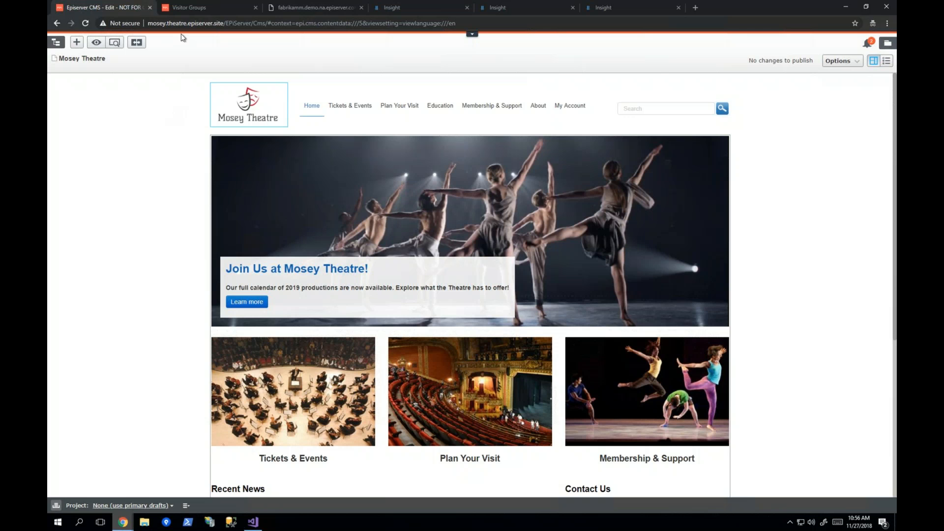
left_click(472, 34)
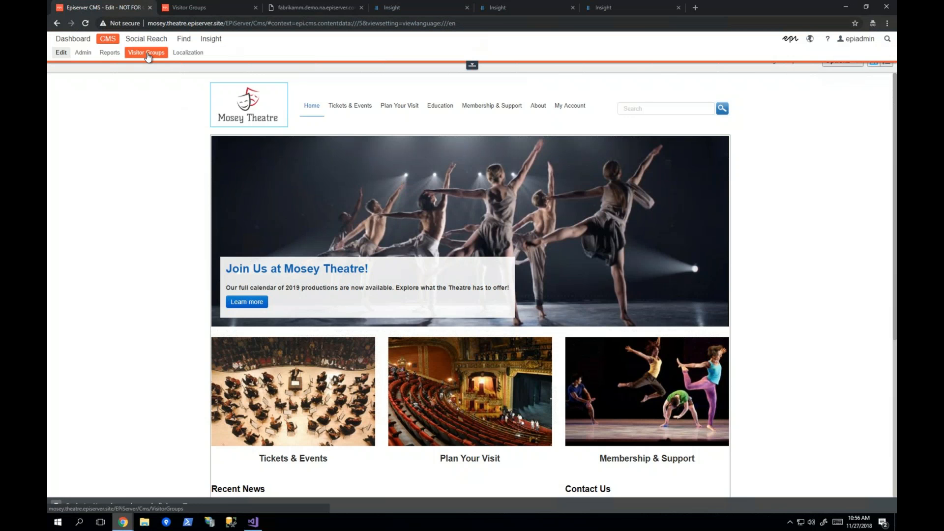
left_click(193, 9)
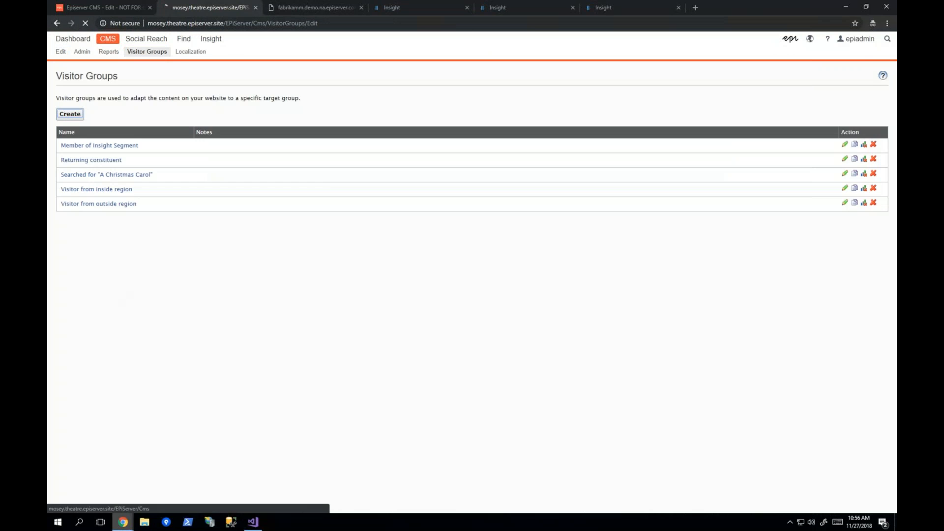
Step: Start a new visitor group, add a Geographic Location criterion and show its continent choices
left_click(70, 113)
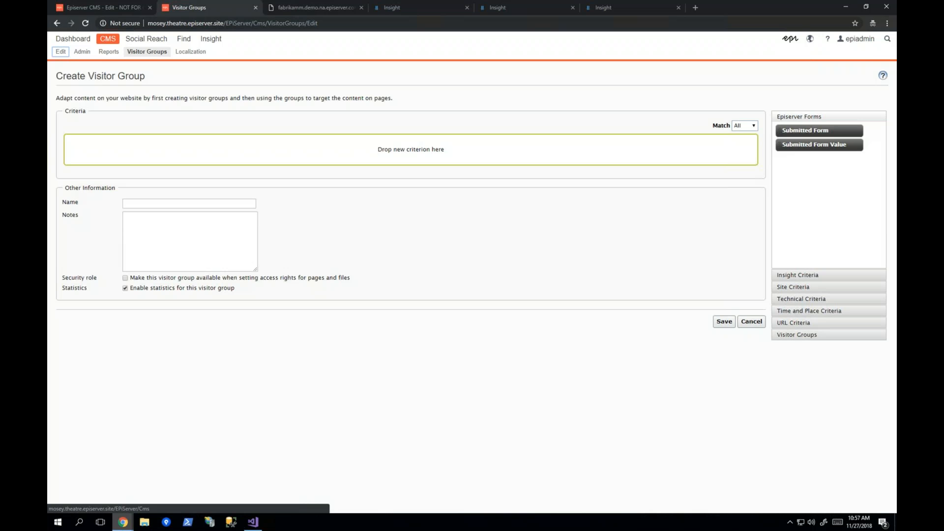
left_click(785, 313)
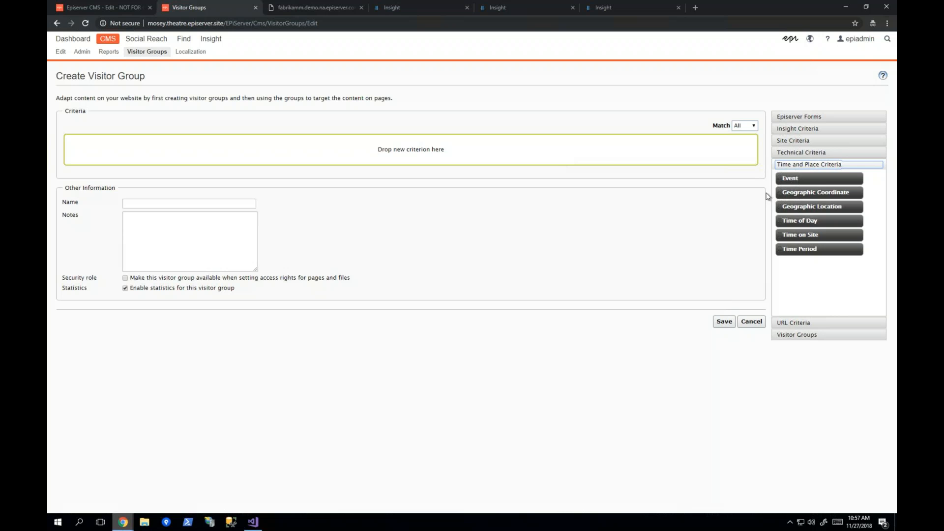
left_click_drag(856, 211, 667, 155)
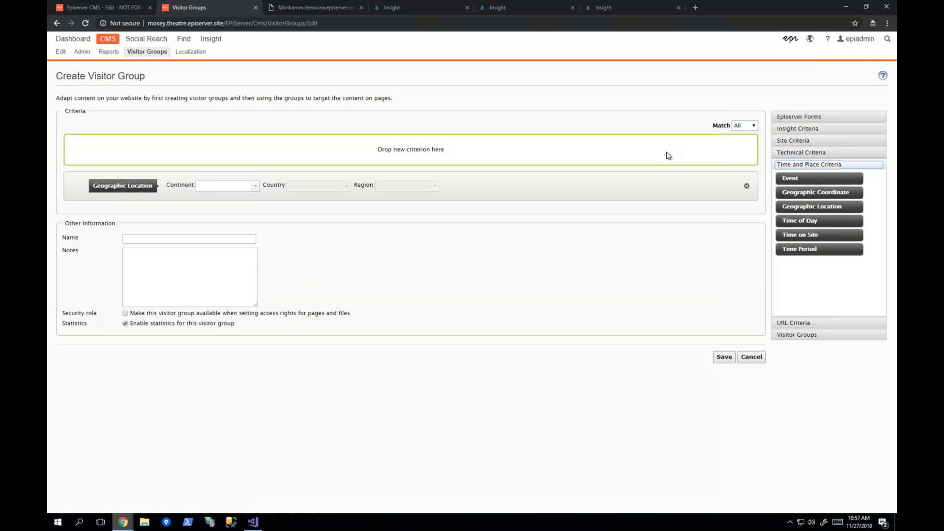
left_click(255, 186)
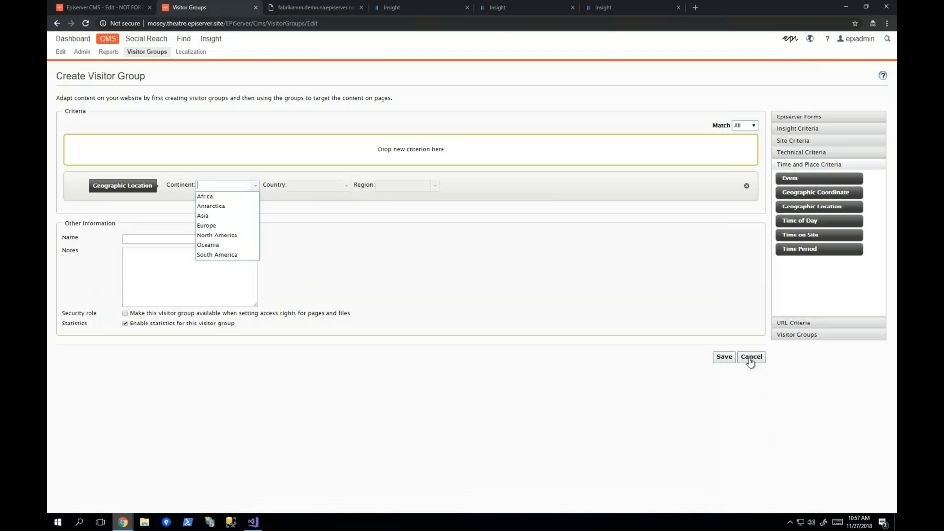
Step: Add a Visitor Group Membership criterion and set its condition to "Not a member of"
left_click(799, 353)
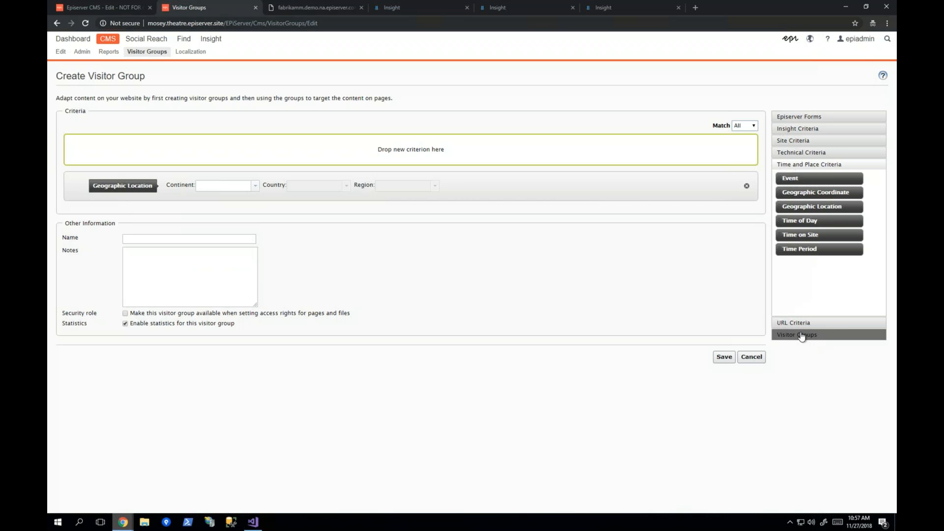
left_click(801, 335)
left_click_drag(695, 177, 680, 163)
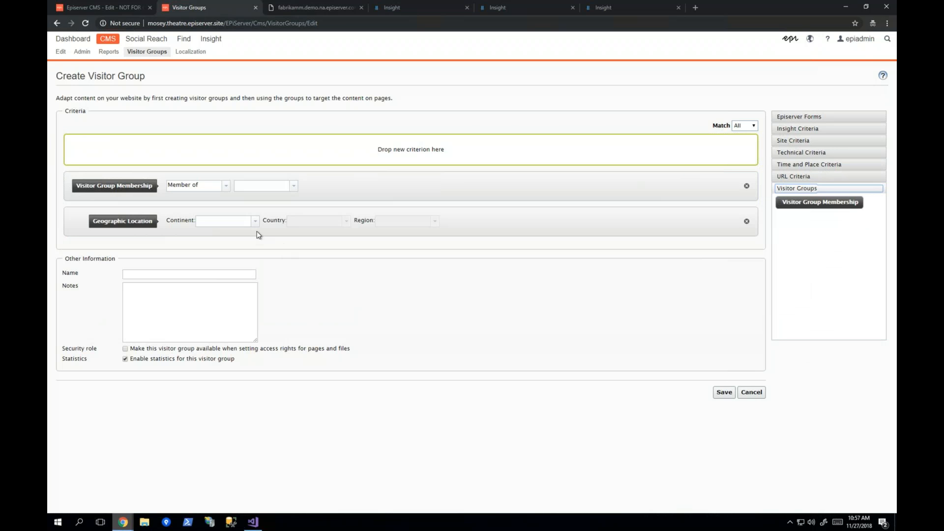
left_click(199, 187)
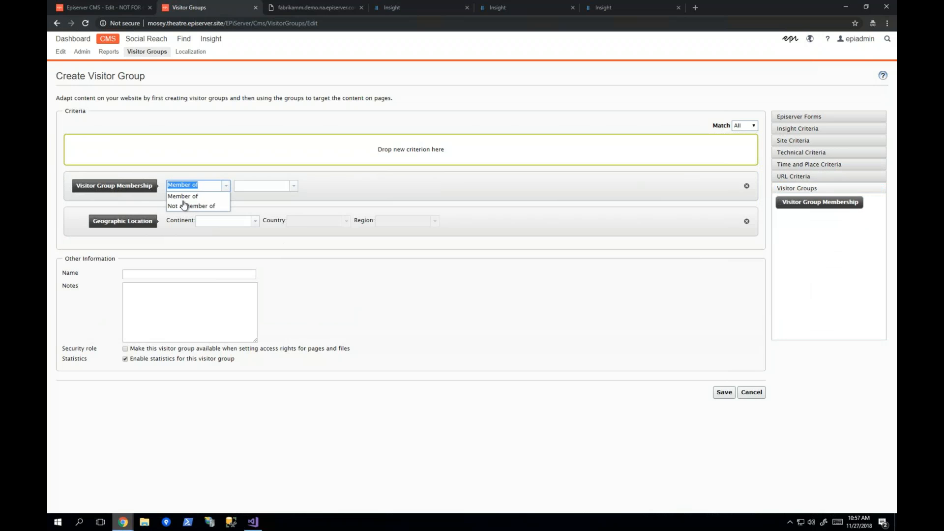
left_click(183, 207)
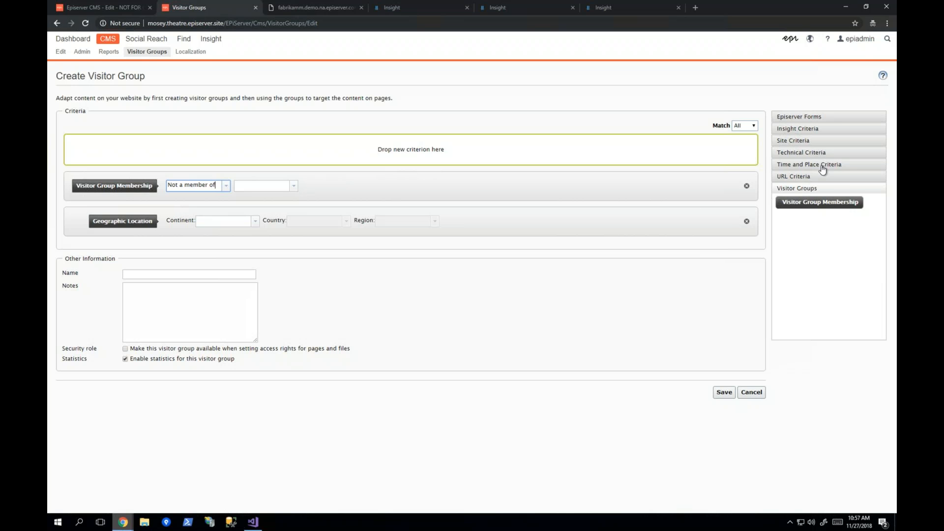
Step: Review the site, technical, and time and place criteria, and add a Query String criterion to the visitor group
left_click(811, 144)
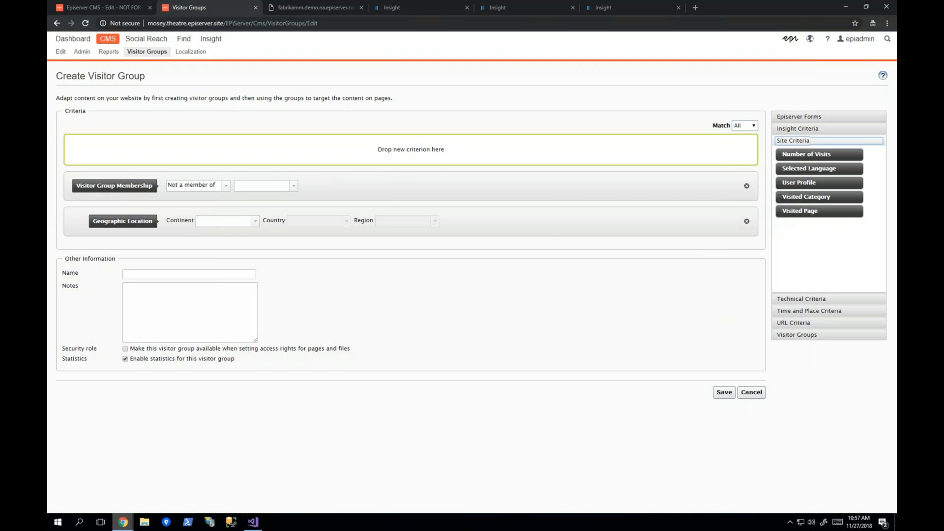
left_click(847, 299)
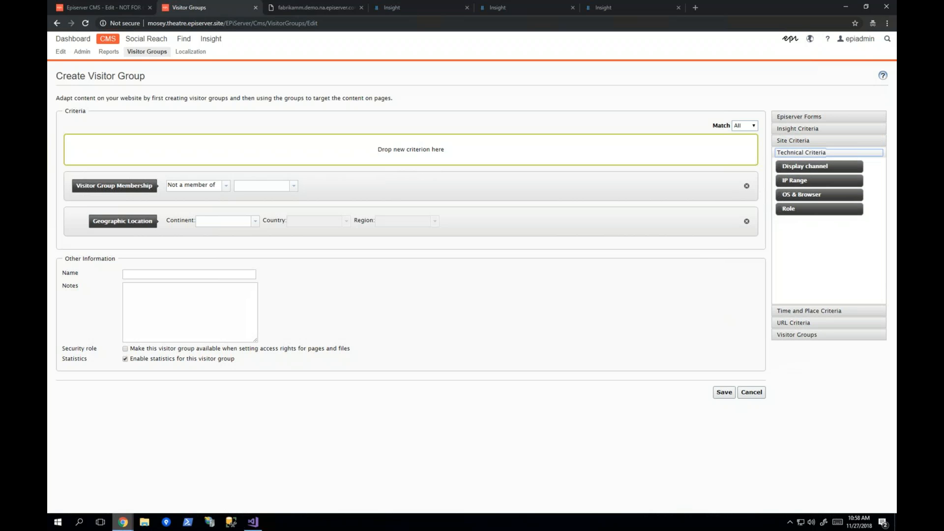
left_click(847, 314)
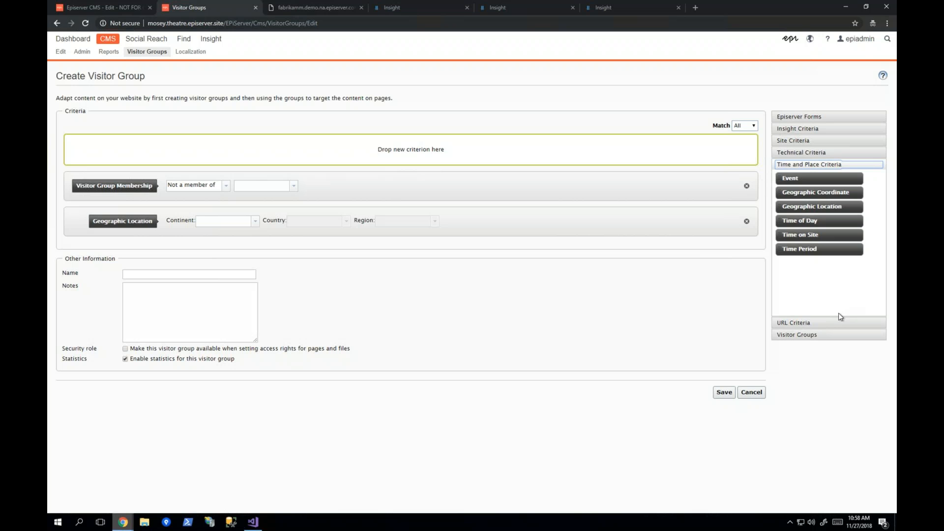
left_click(834, 329)
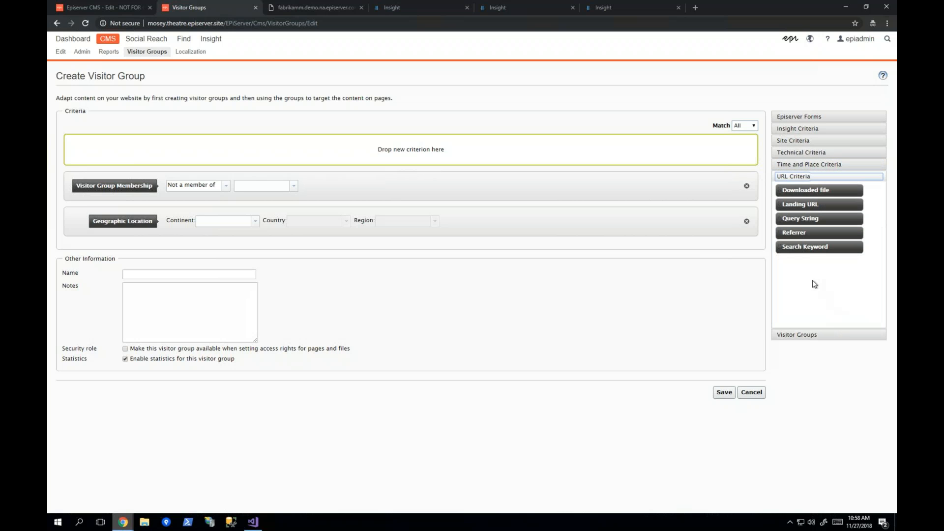
left_click_drag(815, 221, 632, 157)
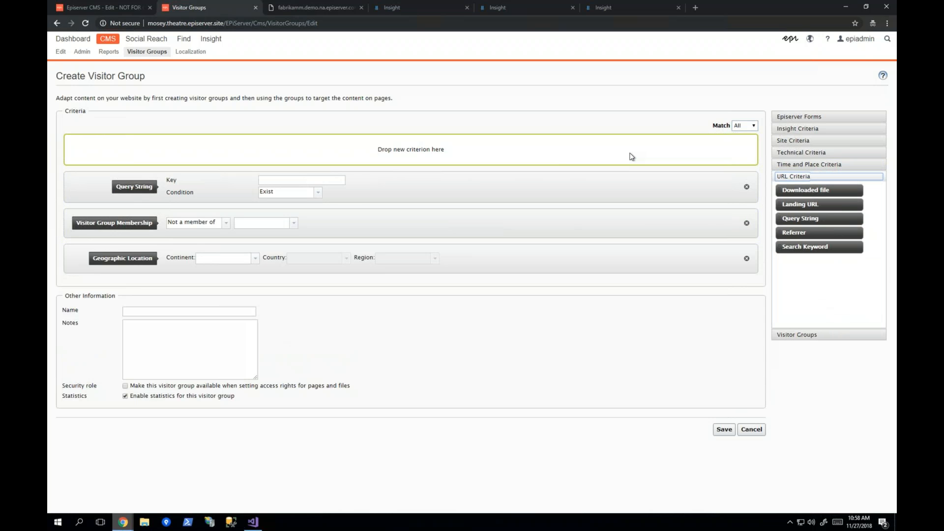
Step: Return to the Mosey Theatre home page in edit mode and show the personalized groups of its large content area
left_click(310, 180)
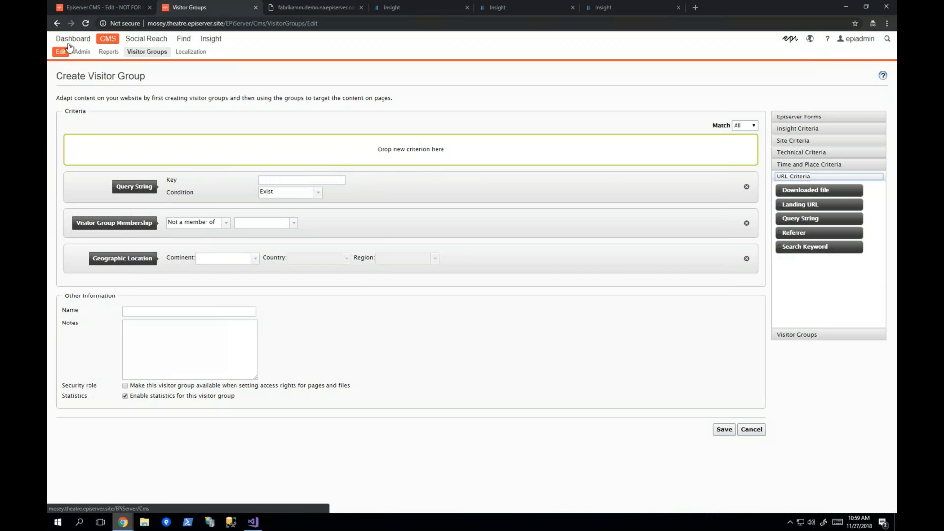
left_click(104, 7)
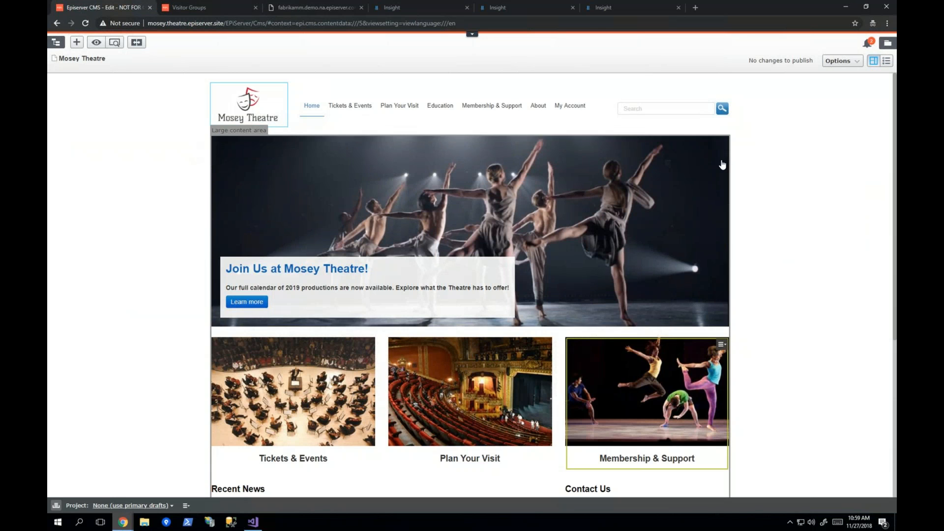
left_click(724, 145)
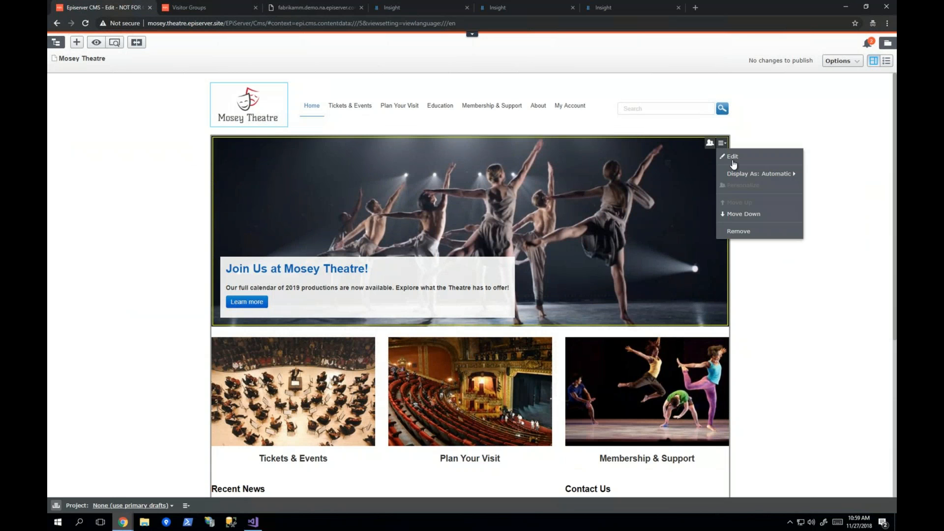
left_click(671, 336)
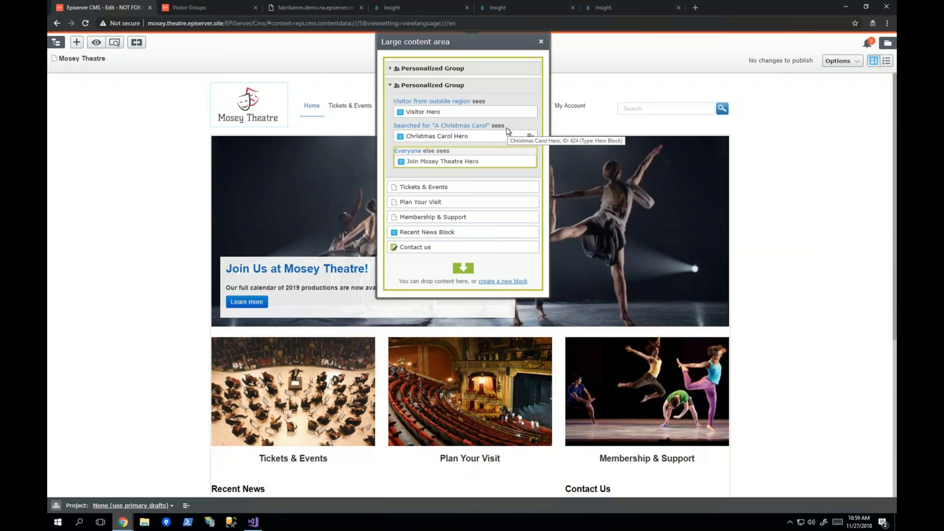
Step: Preview the home page as the visitor group "Searched for "A Christmas Carol"", followed by "Visitor from outside region"
left_click(96, 42)
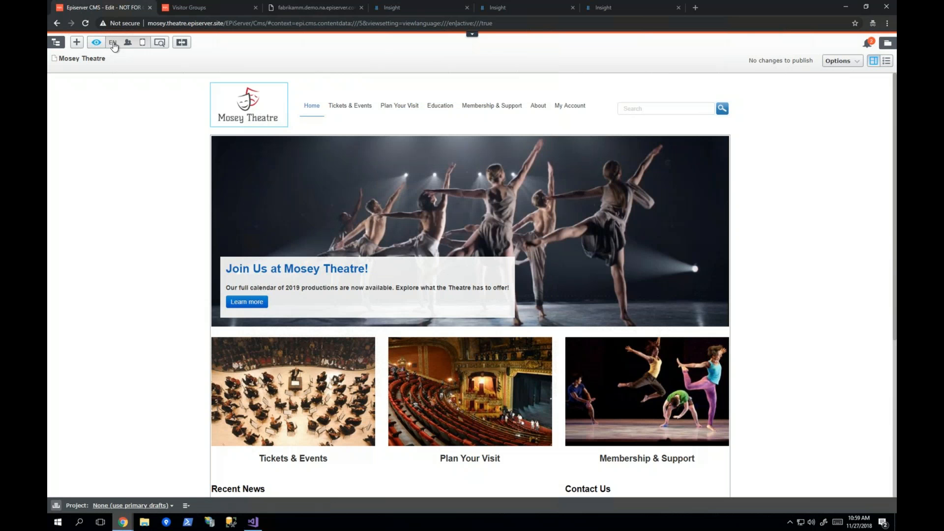
left_click(127, 44)
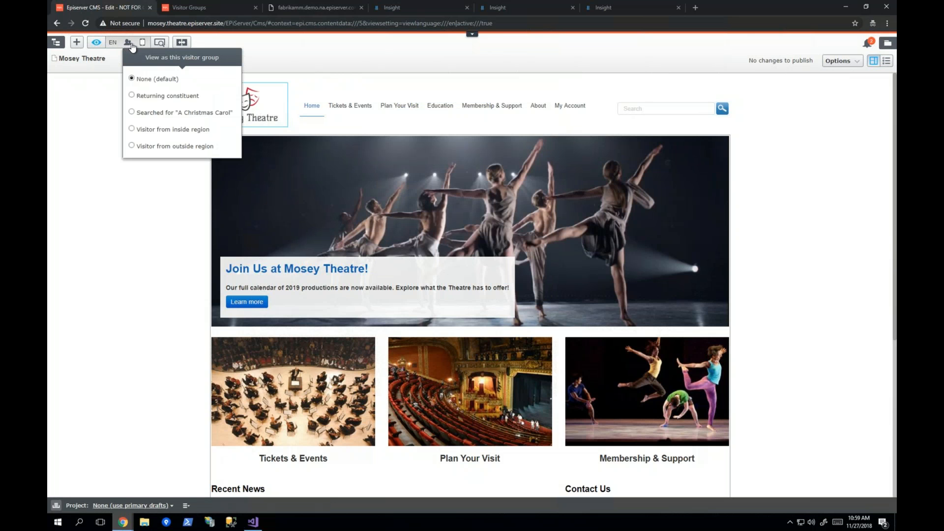
left_click(156, 114)
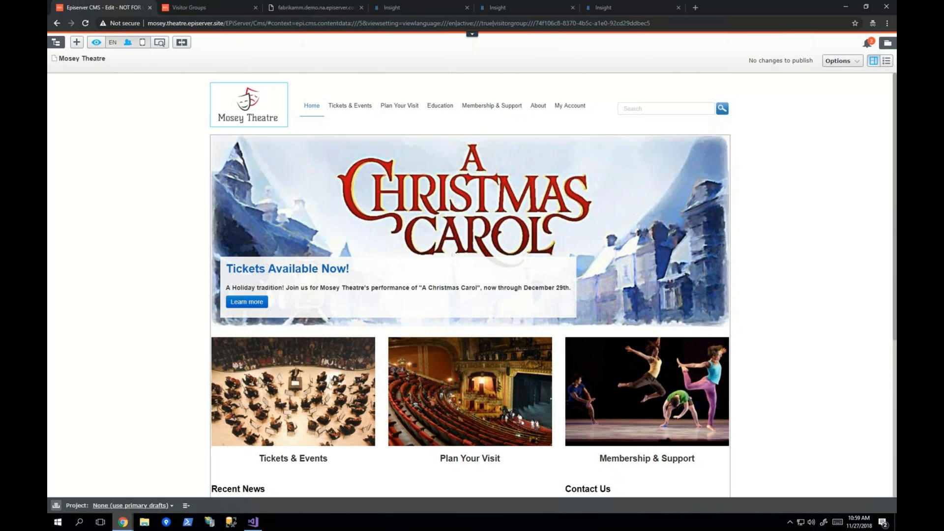
left_click(127, 45)
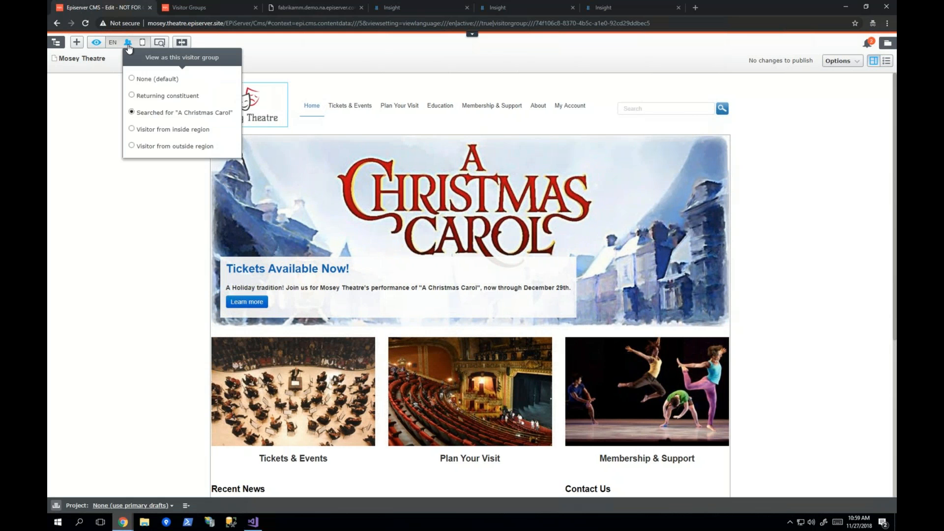
left_click(162, 148)
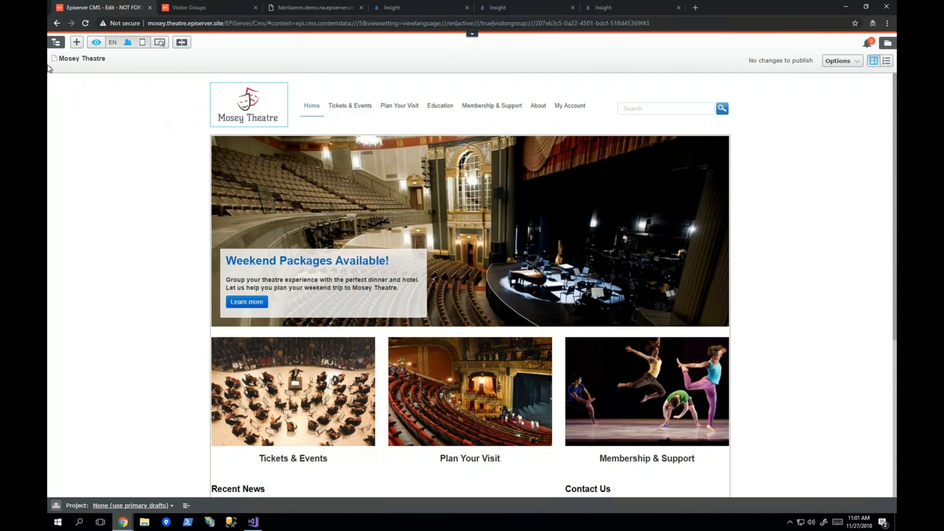
Step: In the other browser window, open Mosey Theatre's A Christmas Carol page from the Google results and view its Recommended Events
left_click(123, 523)
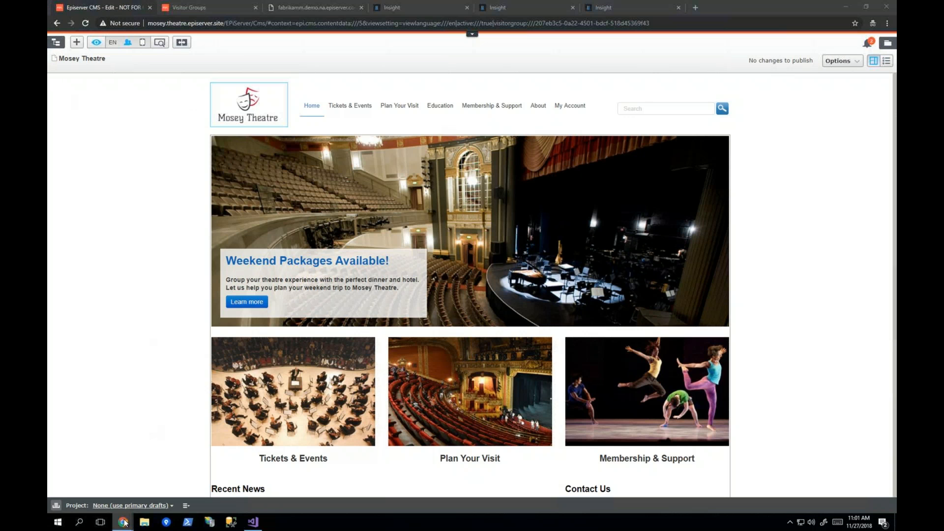
left_click(94, 483)
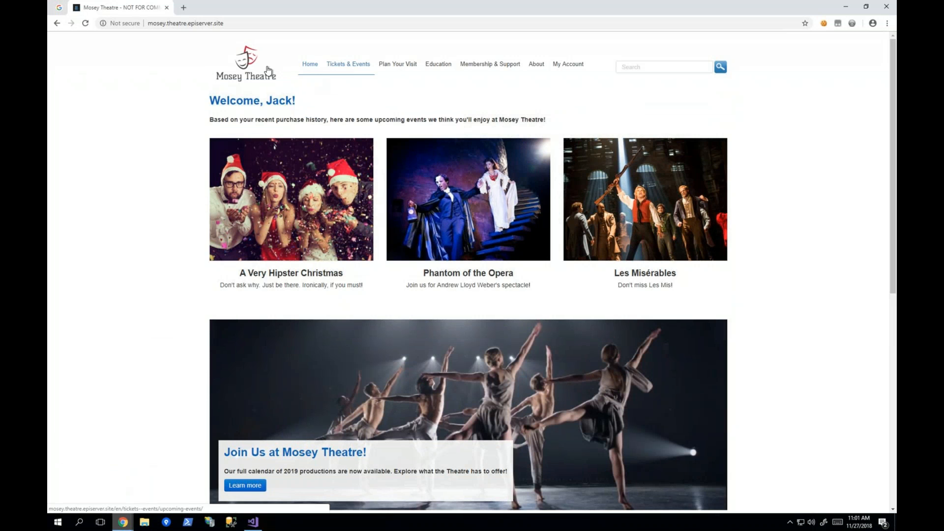
left_click(59, 8)
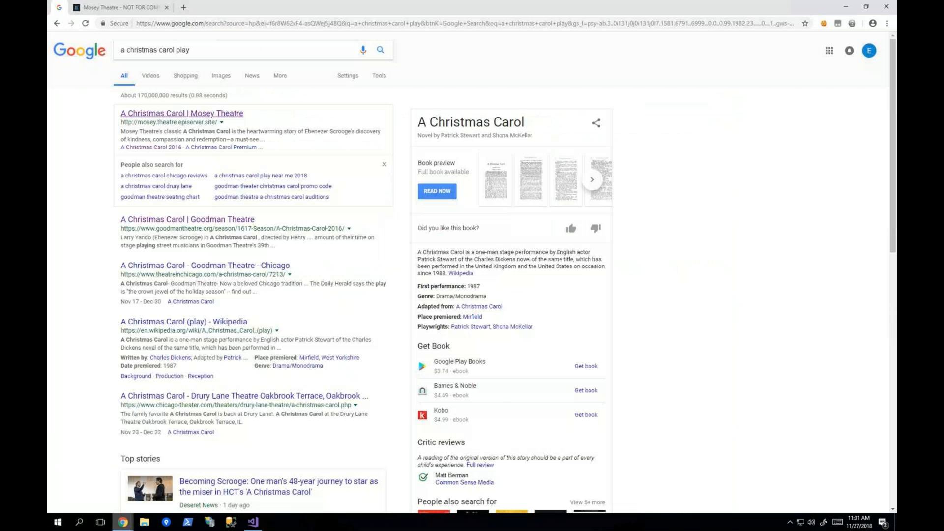
left_click(212, 115)
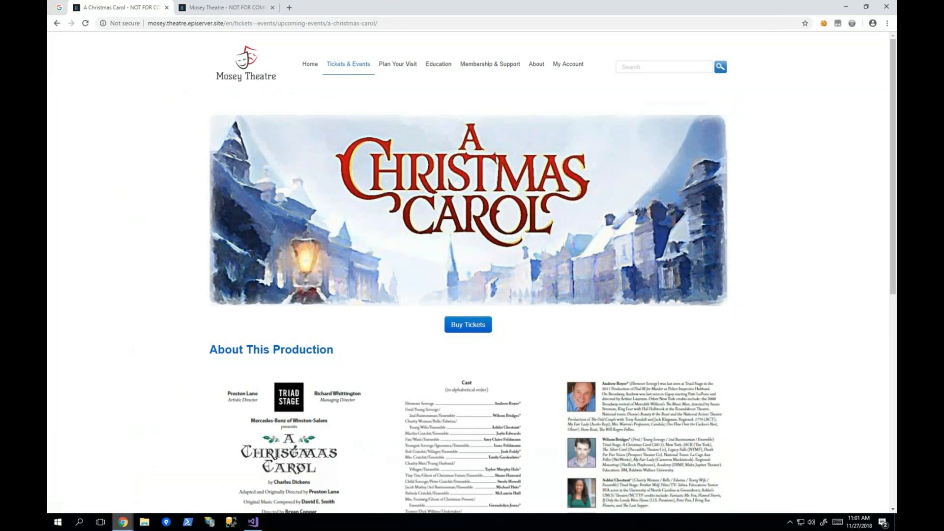
left_click_drag(894, 275, 892, 468)
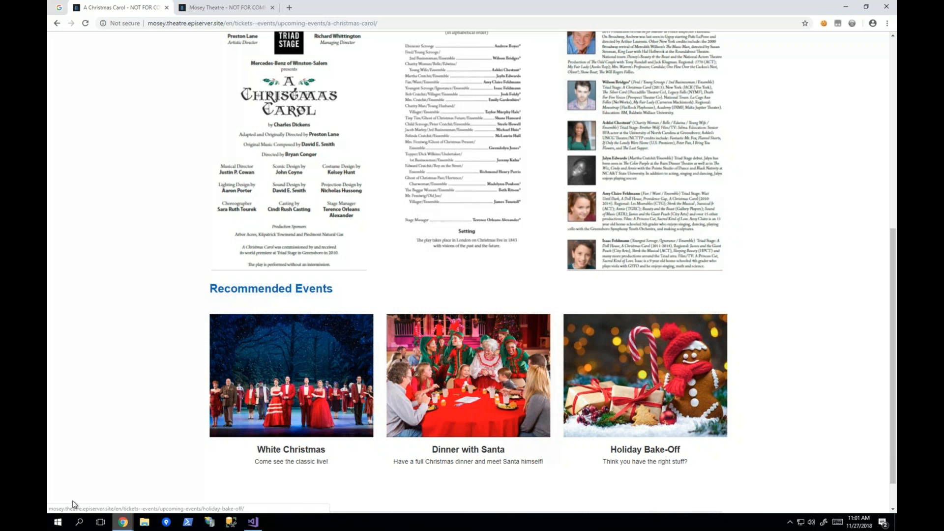
Step: Switch back to the CMS browser window and view the Advance personalization statistics and their Content Analysis
left_click(125, 528)
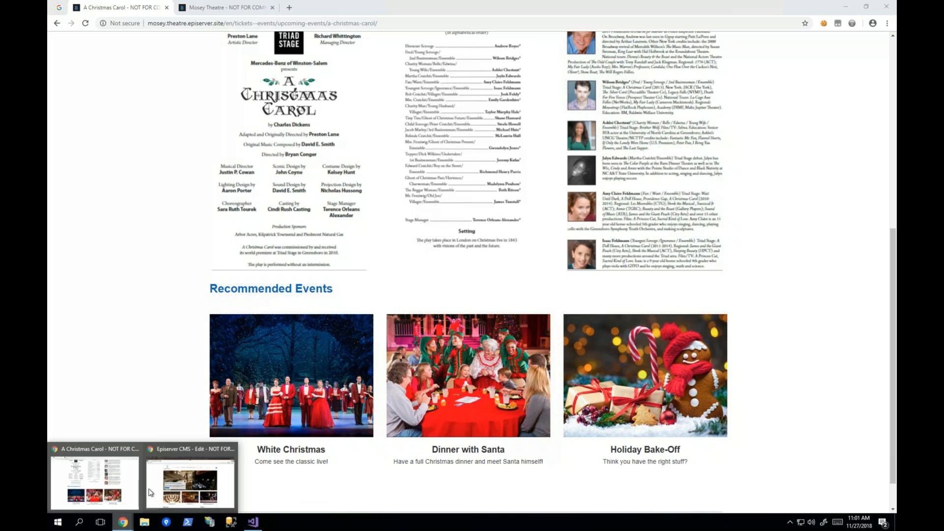
left_click(169, 468)
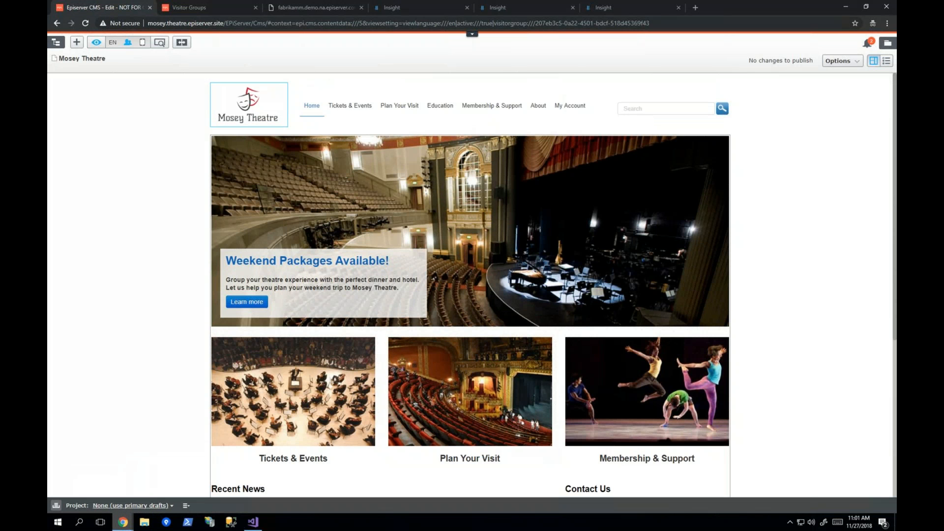
left_click(308, 9)
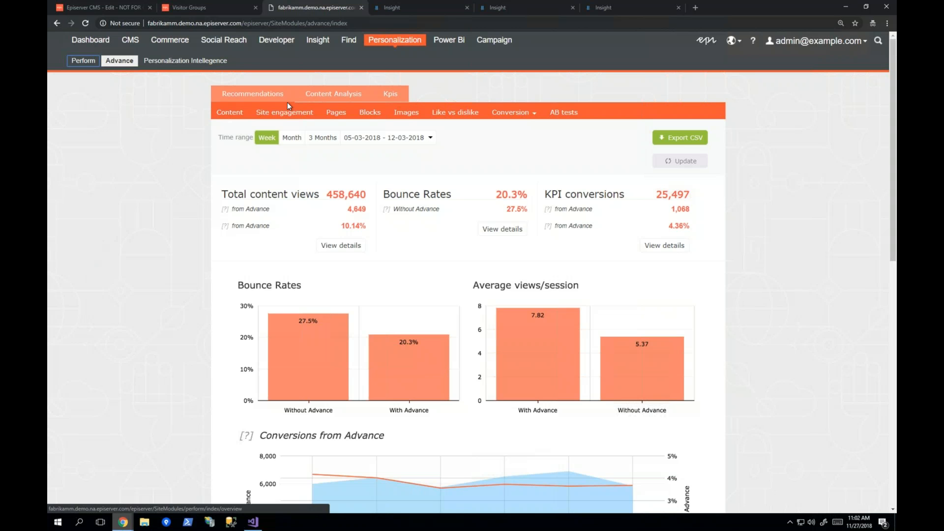
left_click(316, 94)
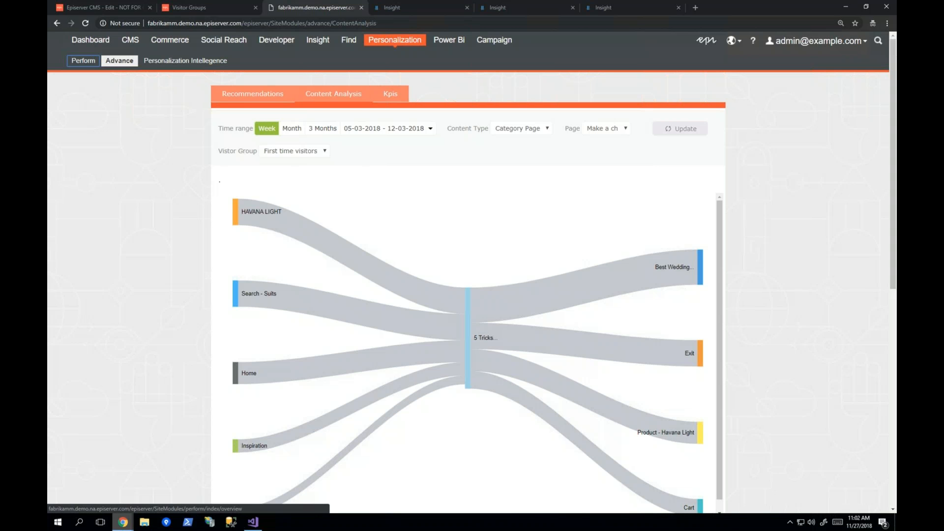
Step: Review the first unknown visitor's profile in the Insight profile list and return to the list
left_click(388, 9)
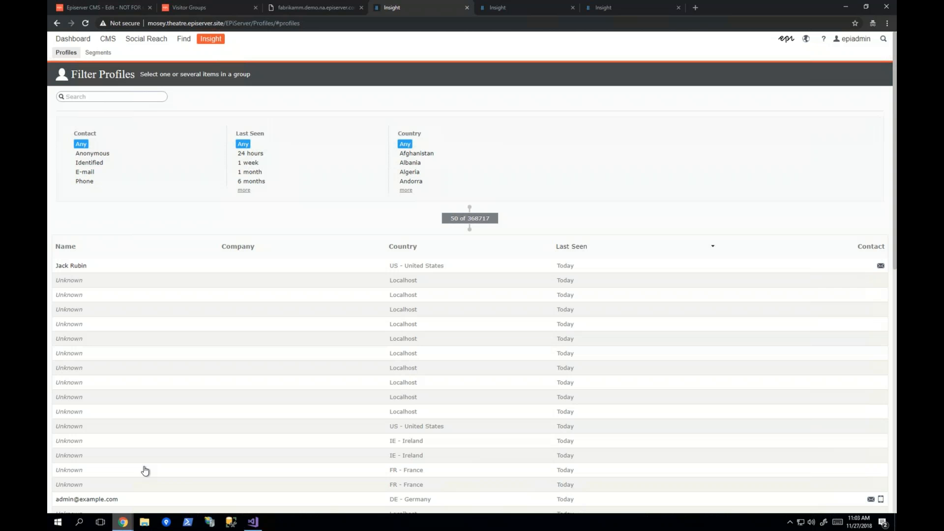
left_click(69, 281)
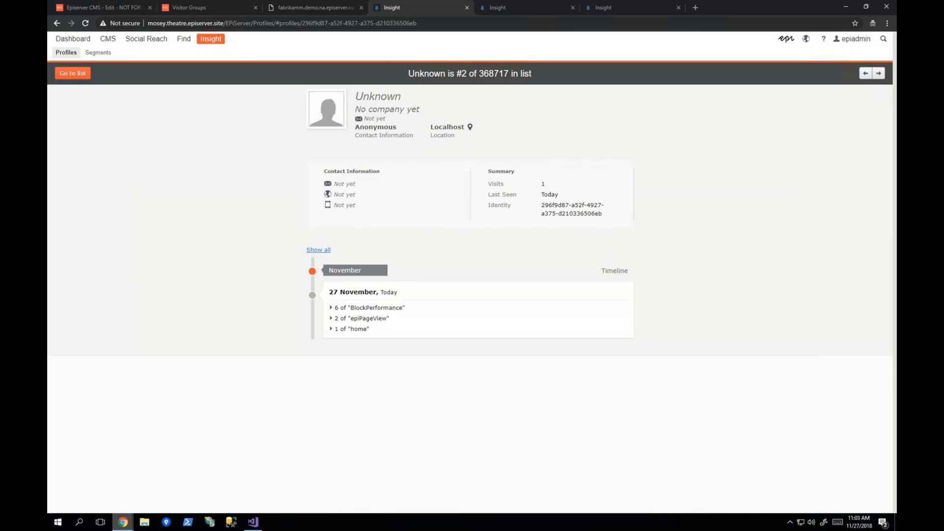
left_click(71, 73)
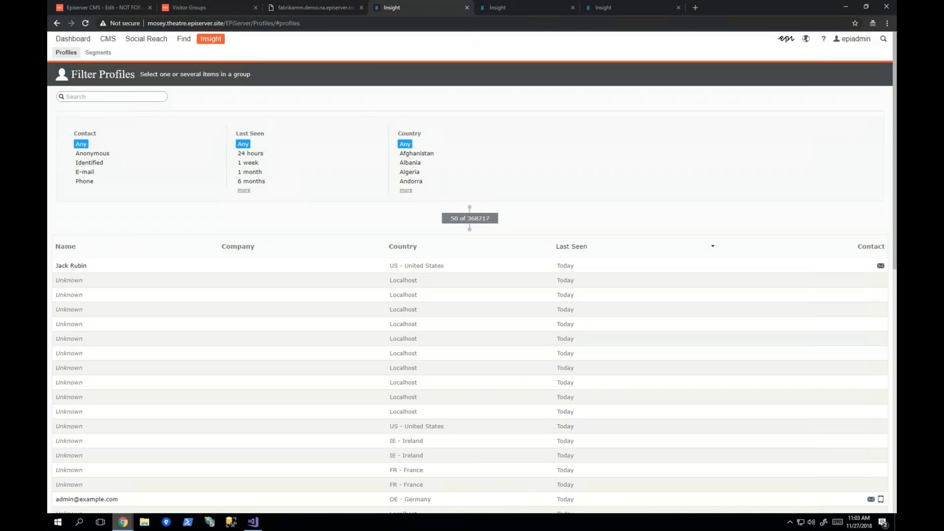
Step: Review the two identified visitor profiles already open in Insight and expand the second one's MACampaign and SessionSummary timeline events
left_click(515, 7)
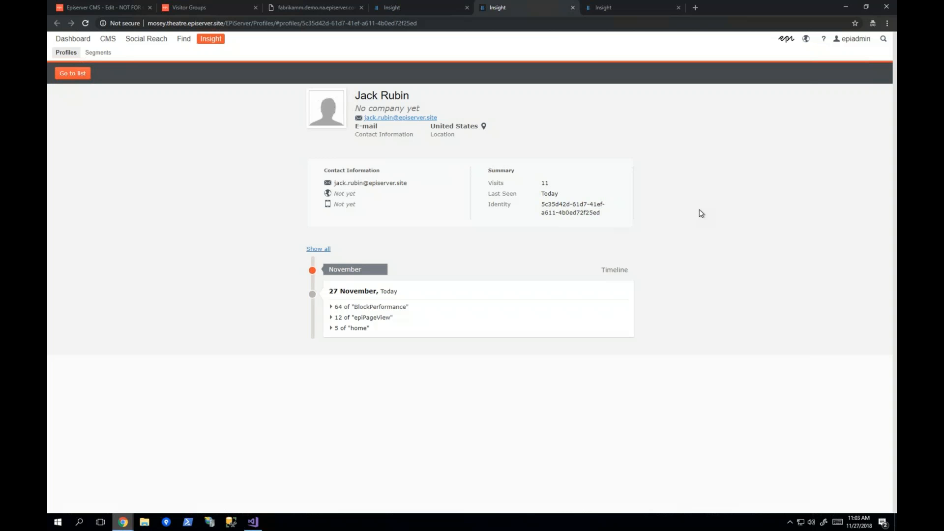
left_click(616, 9)
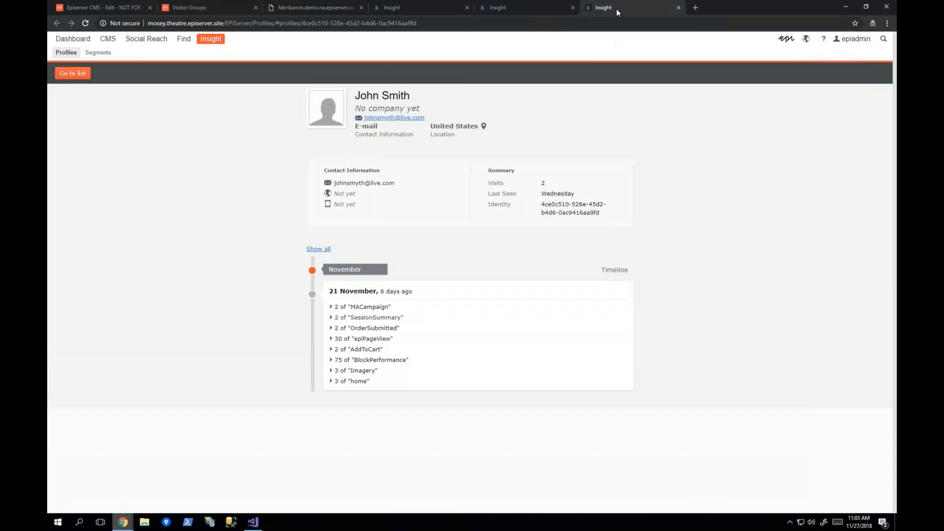
left_click(331, 306)
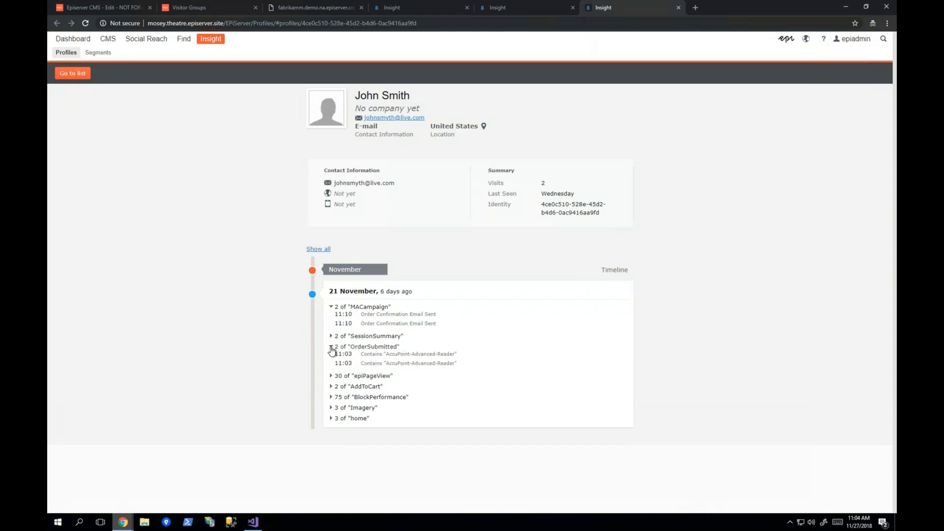
left_click(332, 337)
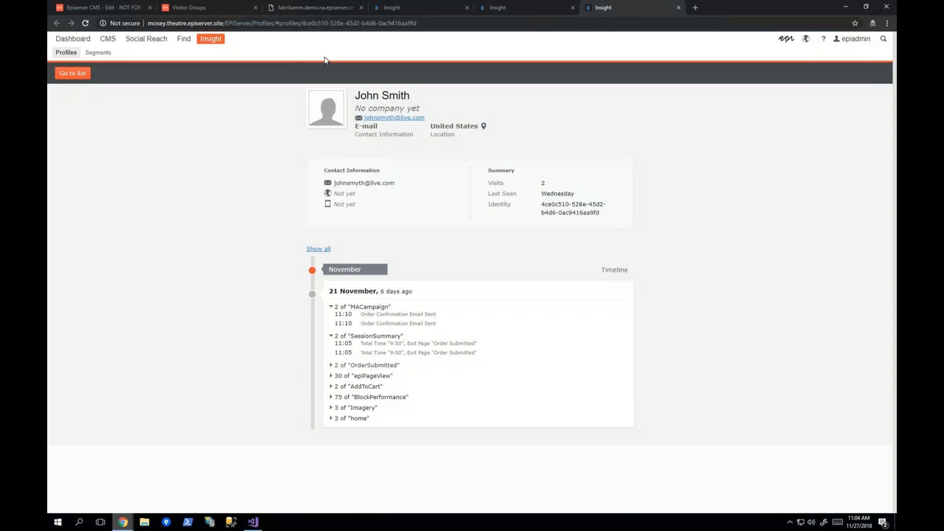
Step: Filter the Insight profiles to E-mail contacts last seen within 24 hours and save the filter as a segment available in visitor groups
left_click(430, 7)
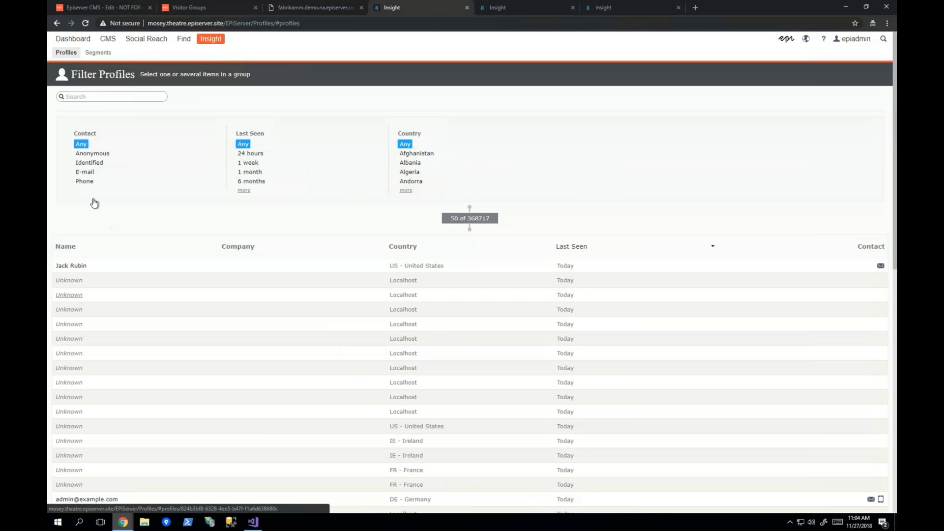
left_click(85, 172)
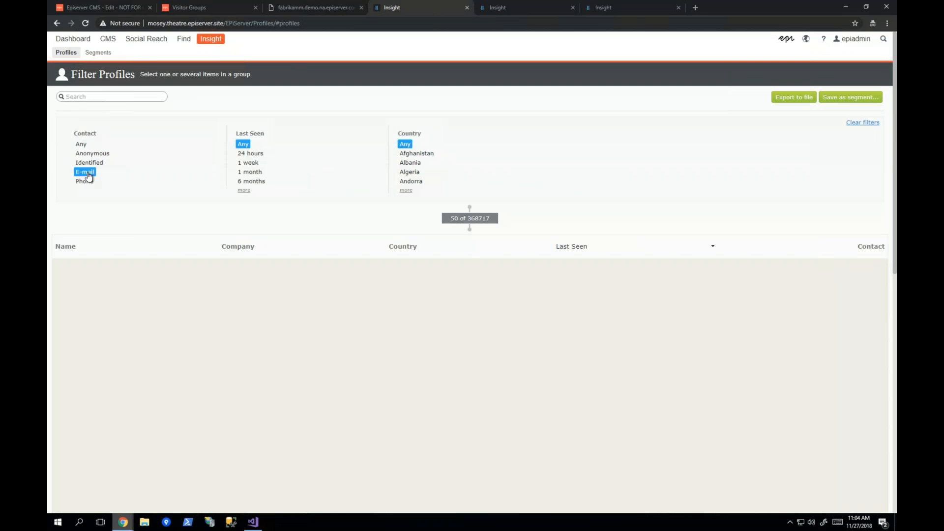
left_click(251, 154)
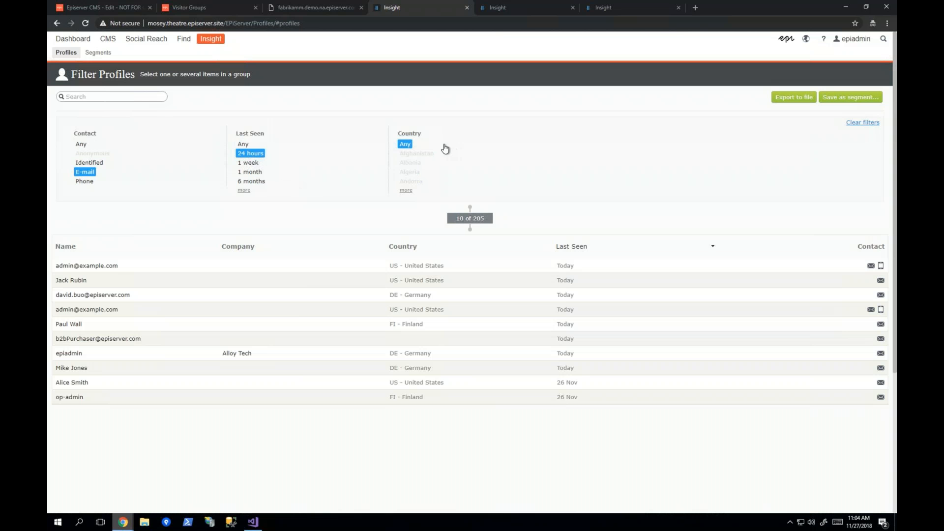
left_click(844, 100)
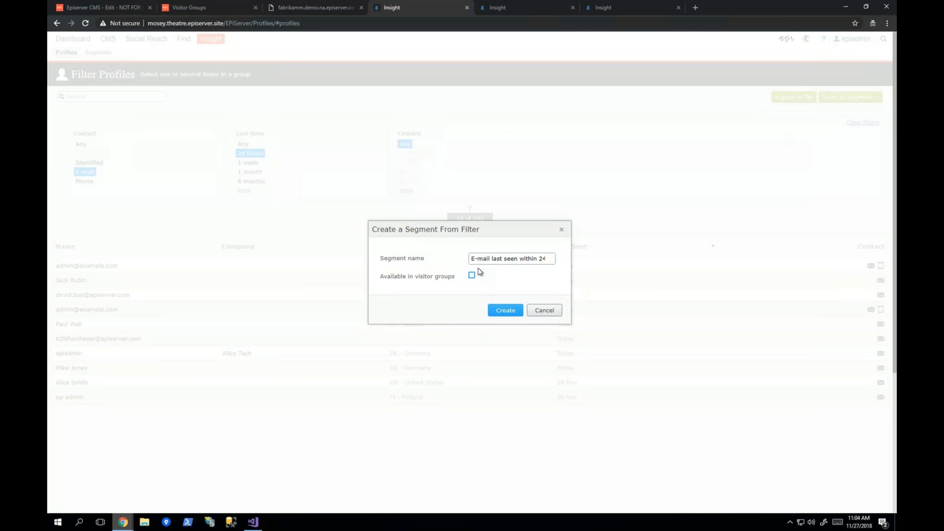
left_click(472, 276)
left_click(509, 318)
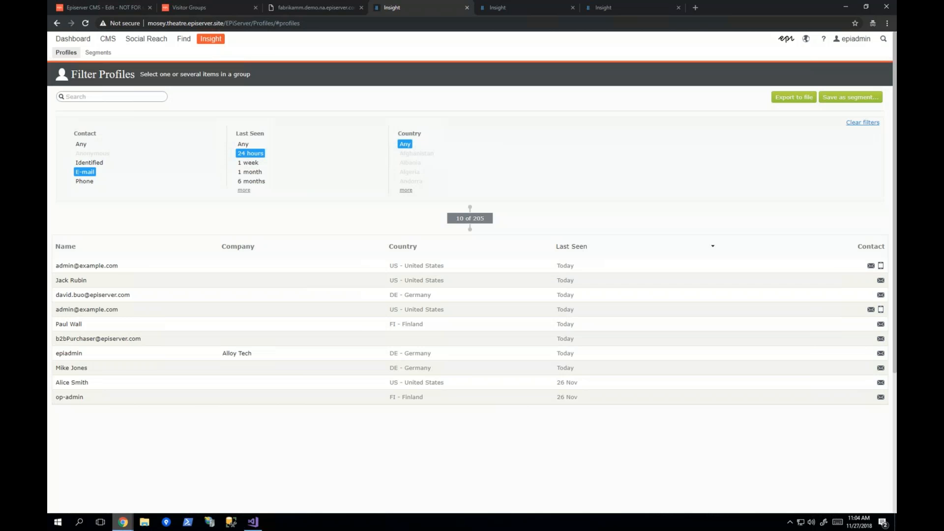
Step: Discard the unsaved visitor group and open the Member of Insight Segment group to examine its criterion
left_click(187, 7)
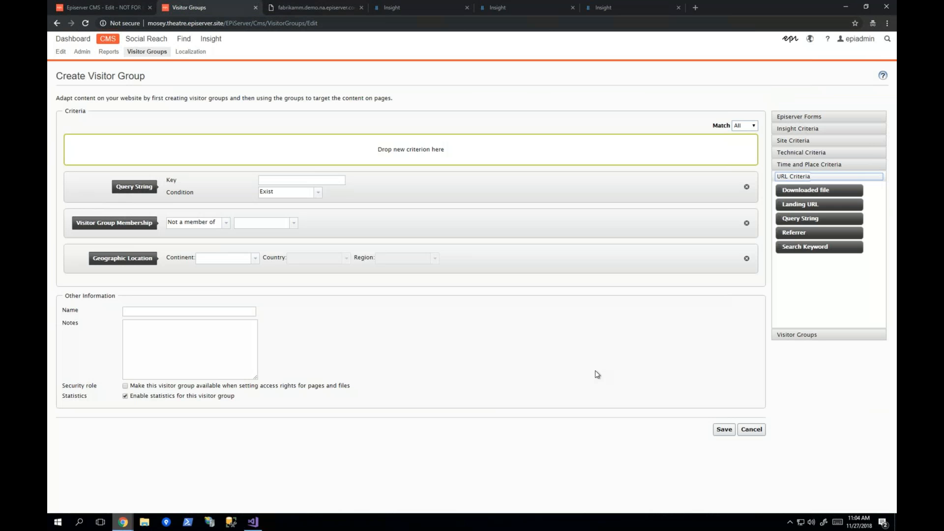
left_click(751, 430)
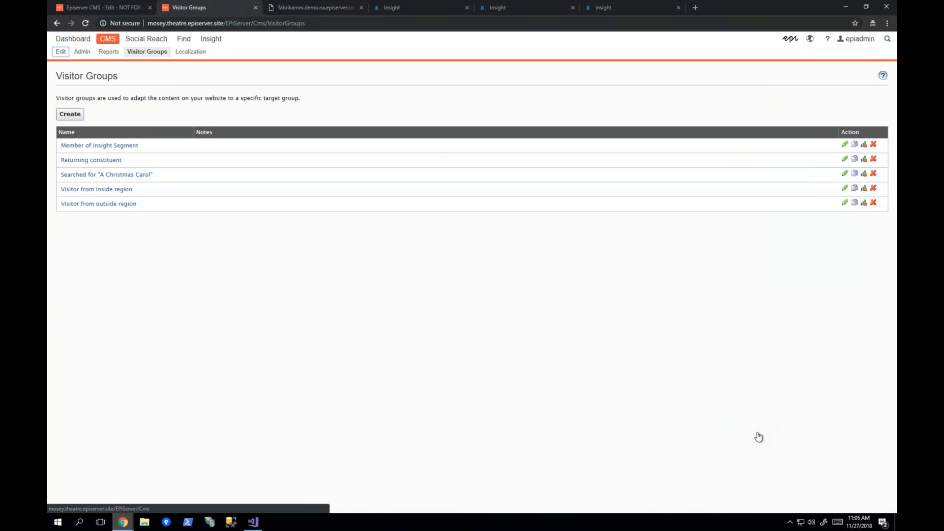
left_click(82, 148)
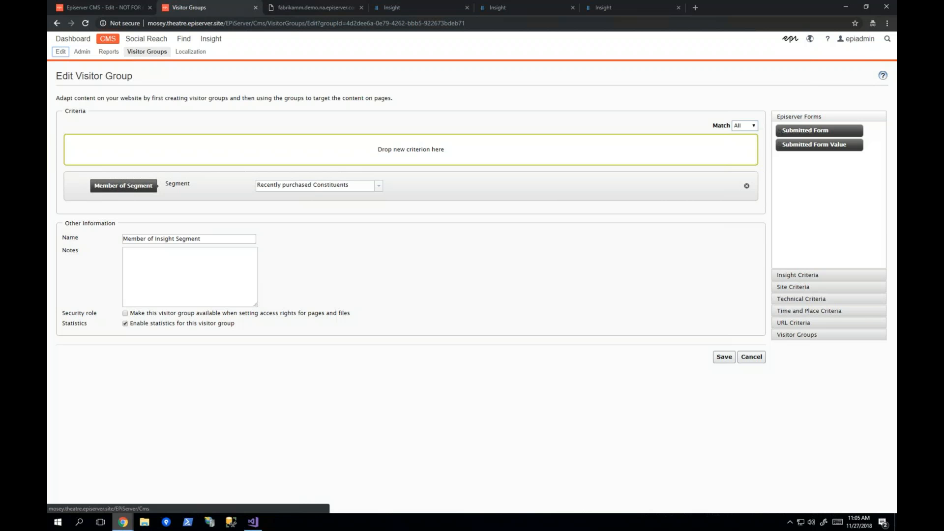
Step: Return to the Insight profile list and reset the Contact and Last Seen filters to Any
left_click(413, 11)
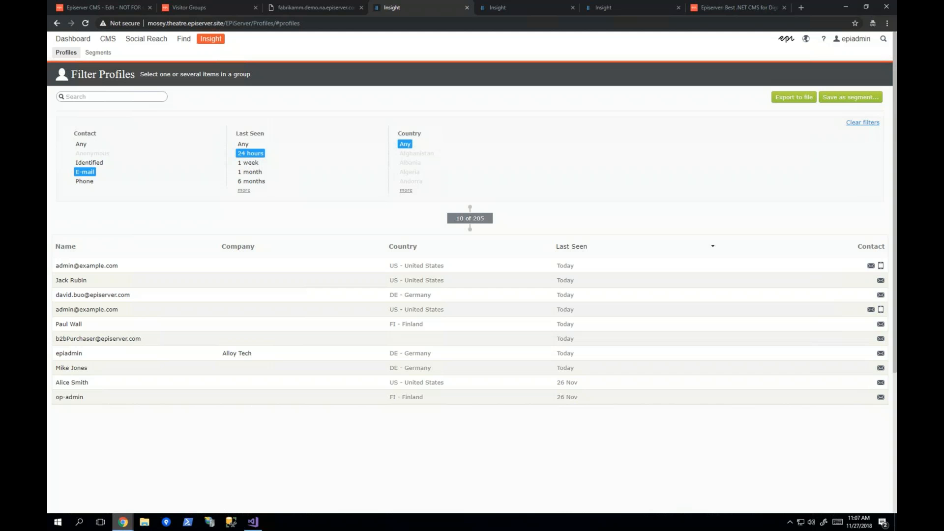
left_click(81, 144)
left_click(241, 145)
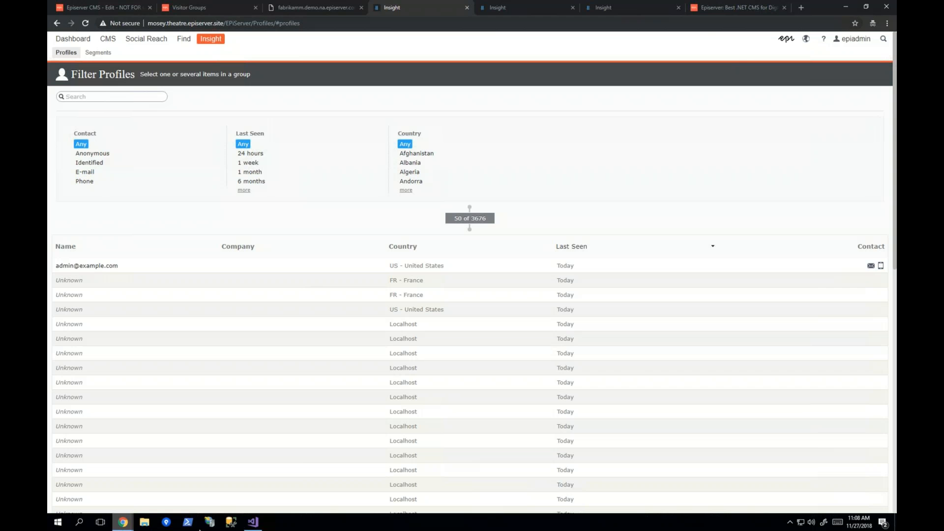
Step: Switch to the Mosey Theatre site's A Christmas Carol page and review it down to the Recommended Events
mouse_move(113, 524)
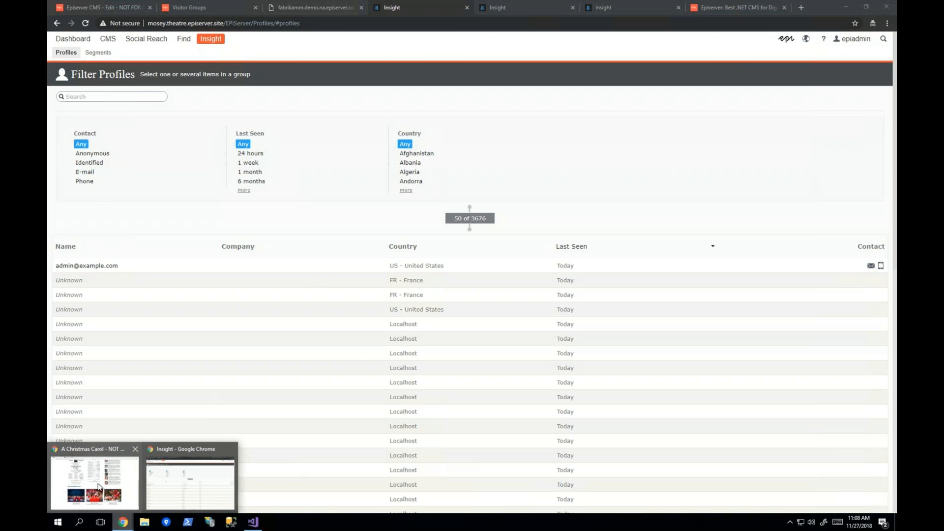
left_click(125, 465)
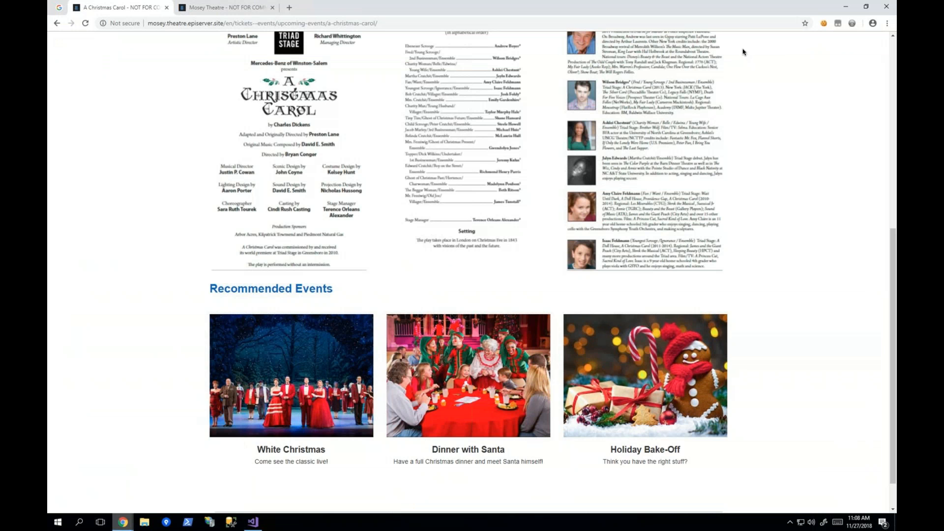
scroll(467, 232, "up", 6)
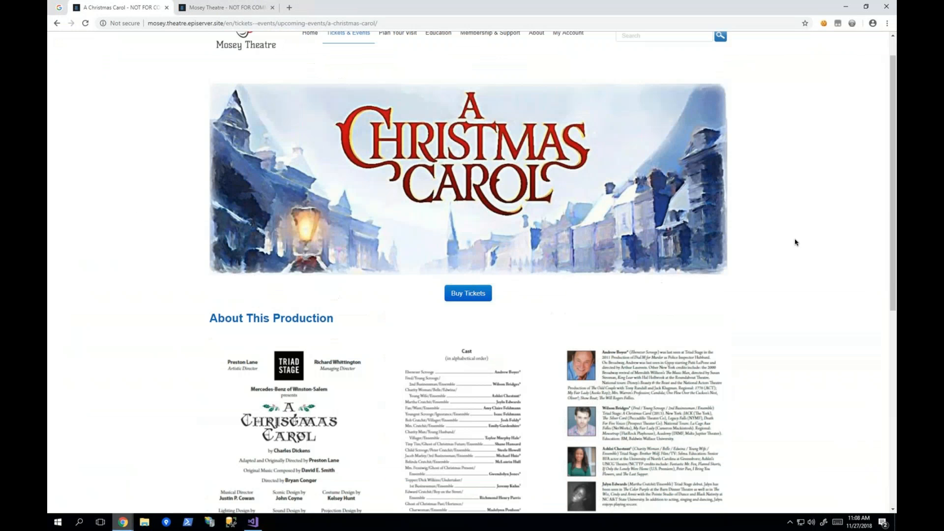
scroll(888, 344, "down", 5)
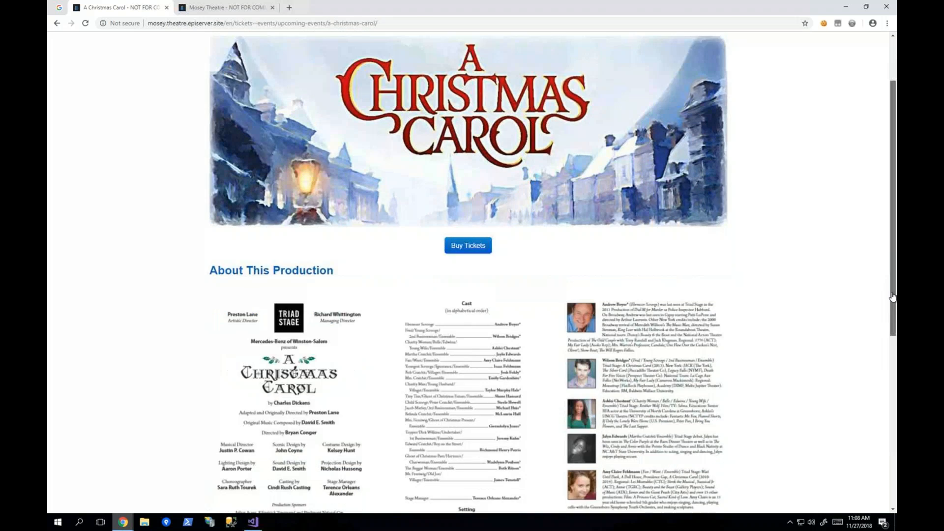
scroll(880, 413, "down", 2)
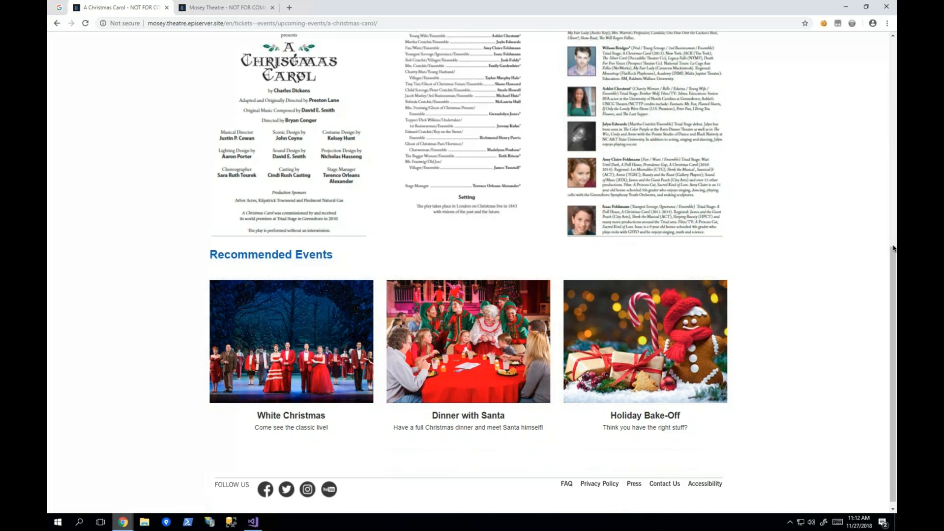
Step: Switch to the Advance personalization site and open the Recommendations overview to examine its bounce rate, views per session and conversion charts
mouse_move(125, 524)
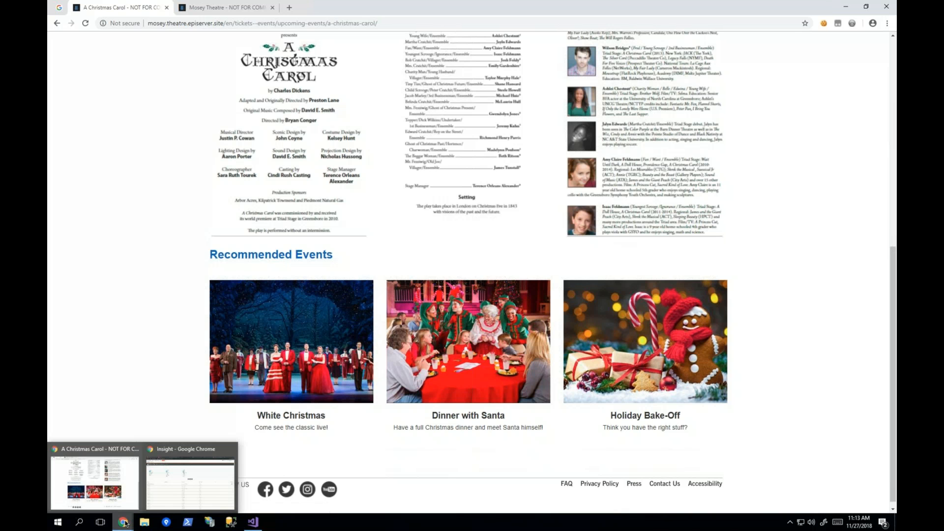
left_click(179, 483)
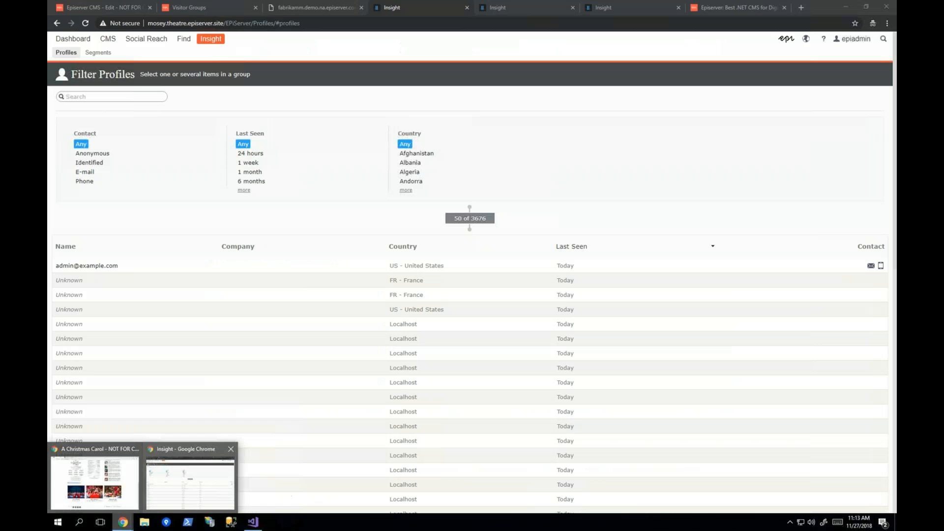
left_click(334, 7)
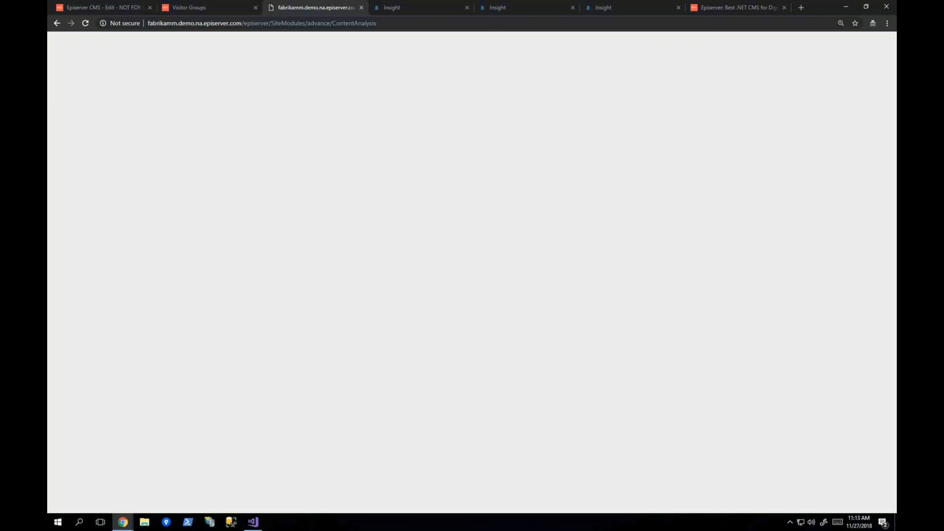
left_click(253, 94)
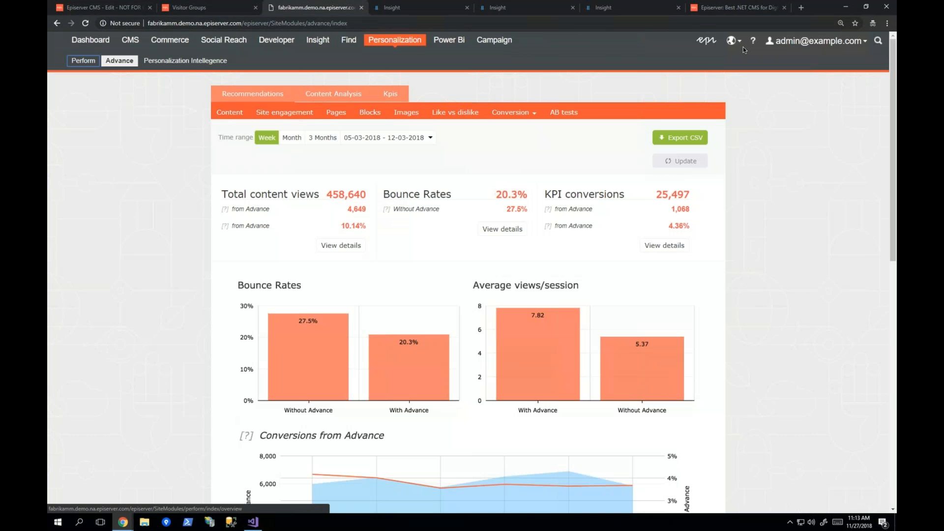
left_click_drag(891, 198, 884, 218)
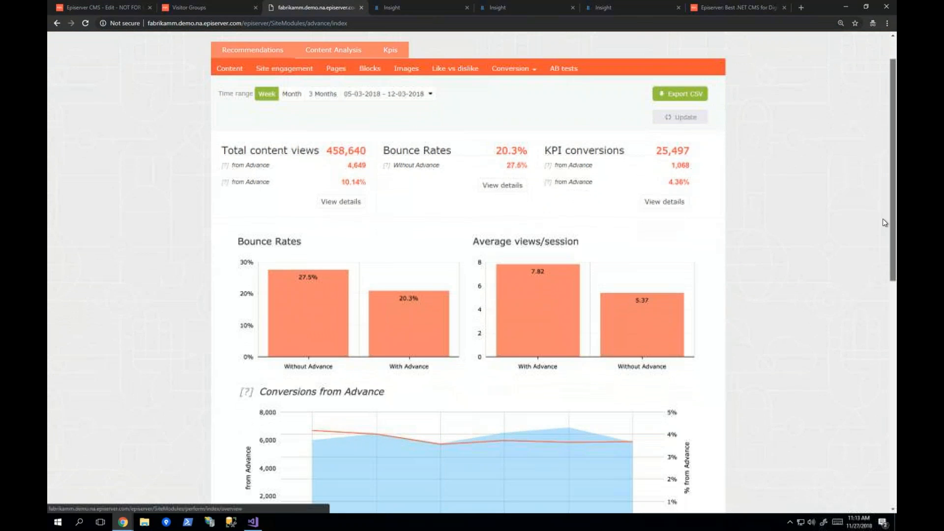
scroll(883, 224, "down", 1)
scroll(870, 148, "down", 1)
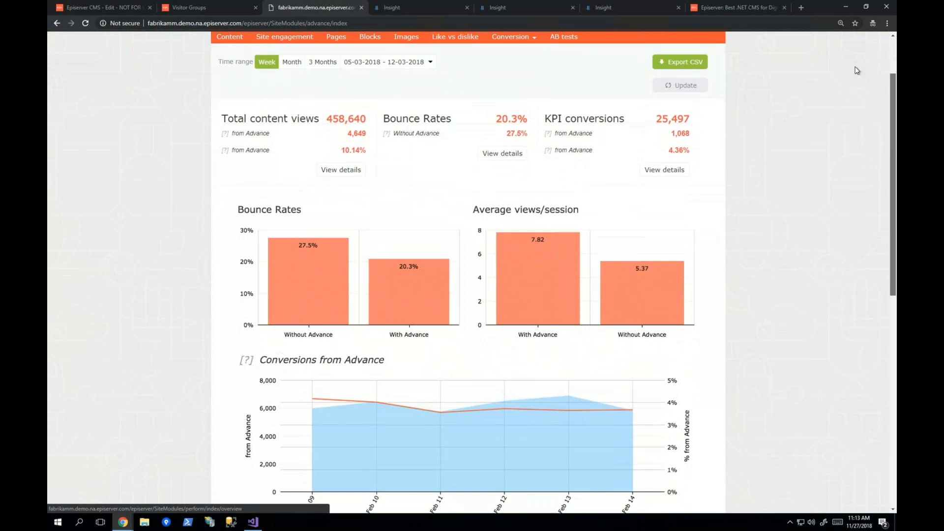